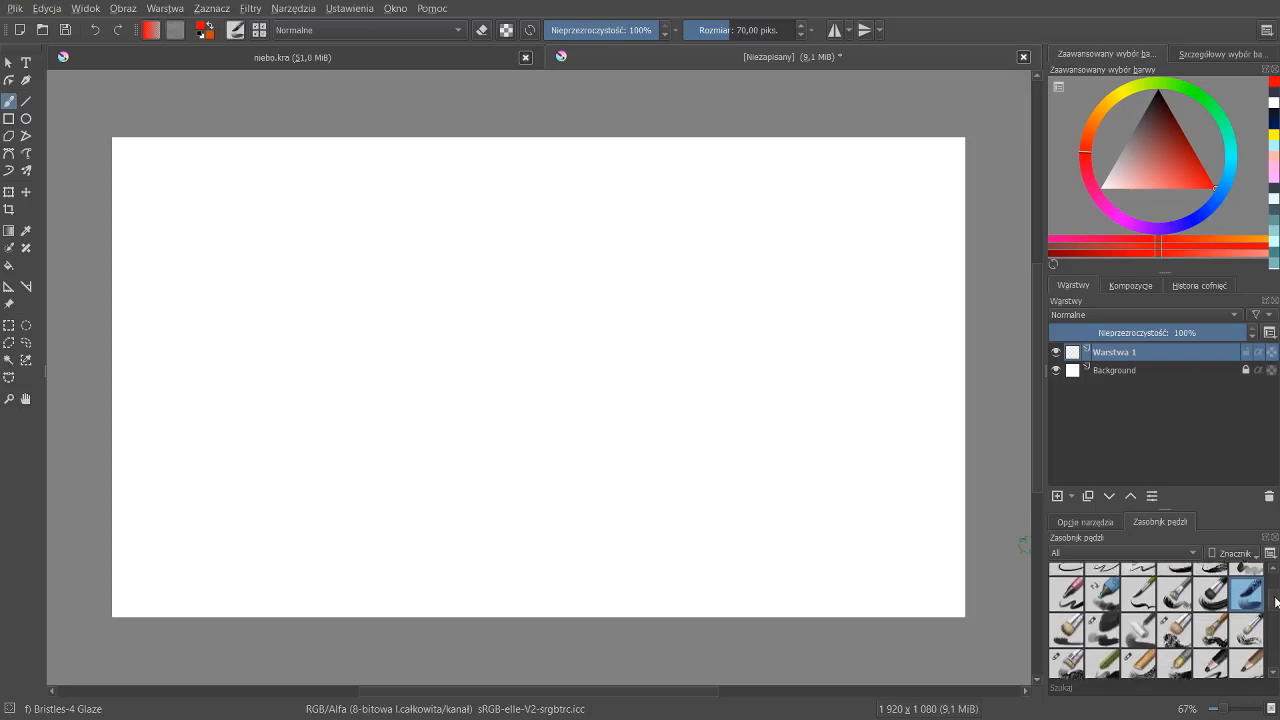
{"action": "scroll", "coordinate": [1277, 603], "scroll_direction": "down", "scroll_amount": 1}
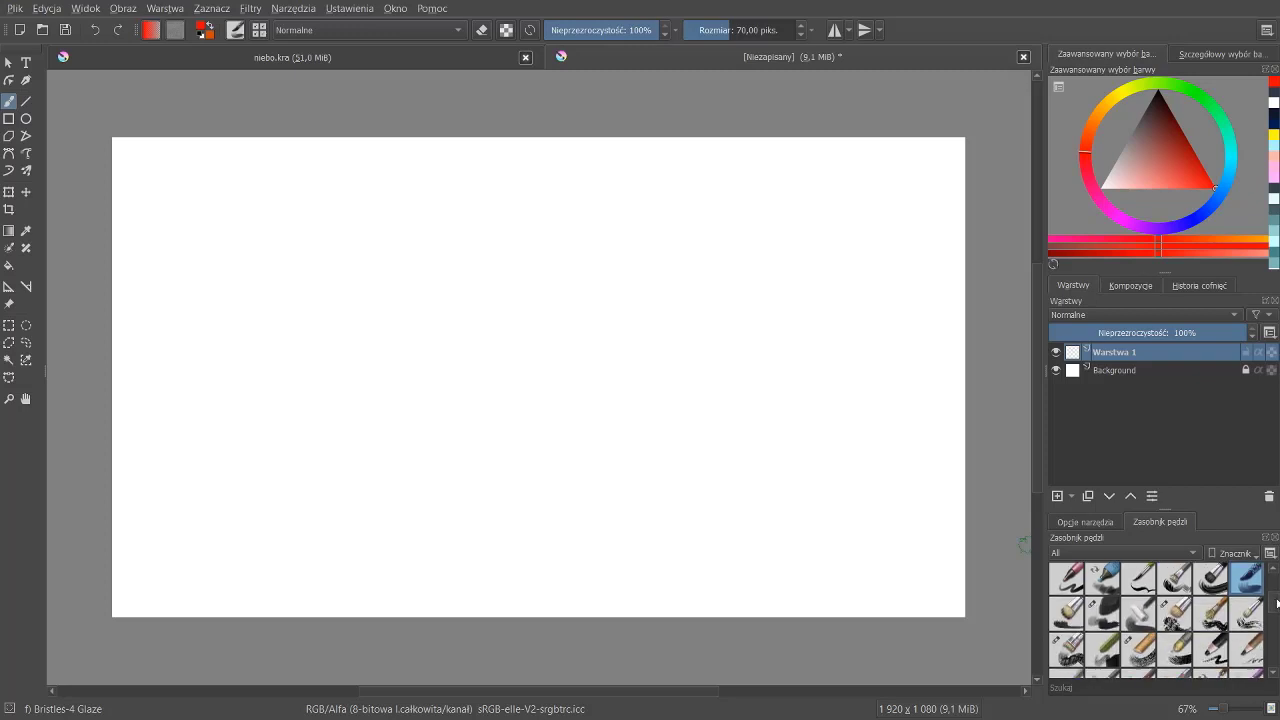
Try a Dry Bristles test stroke, undo it, then select the Pencil-4 Soft brush
{"action": "left_click", "coordinate": [1168, 622]}
{"action": "mouse_move", "coordinate": [275, 575]}
{"action": "left_mouse_down"}
{"action": "mouse_move", "coordinate": [226, 466]}
{"action": "mouse_move", "coordinate": [299, 560]}
{"action": "mouse_move", "coordinate": [229, 549]}
{"action": "left_mouse_up"}
{"action": "key", "text": "ctrl+z"}
{"action": "key", "text": "ctrl+z"}
{"action": "key", "text": "ctrl+z"}
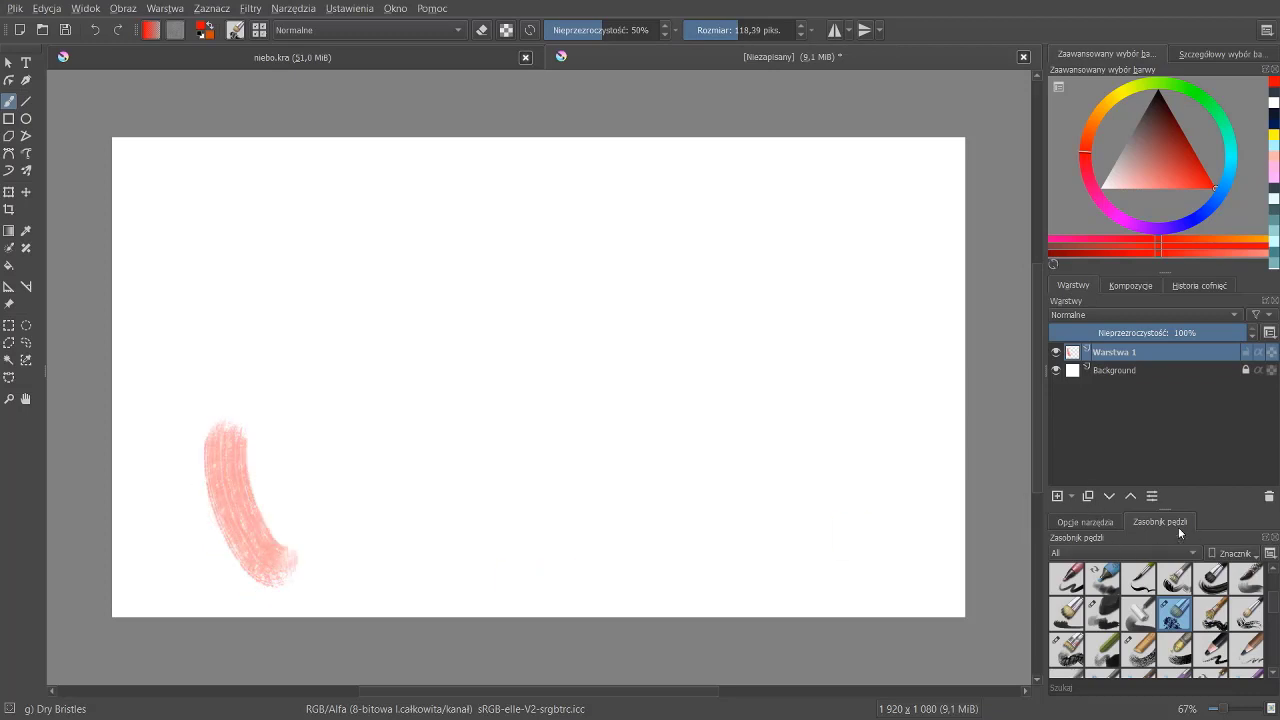
{"action": "key", "text": "ctrl+z"}
{"action": "left_click_drag", "start_coordinate": [1275, 604], "coordinate": [1276, 585]}
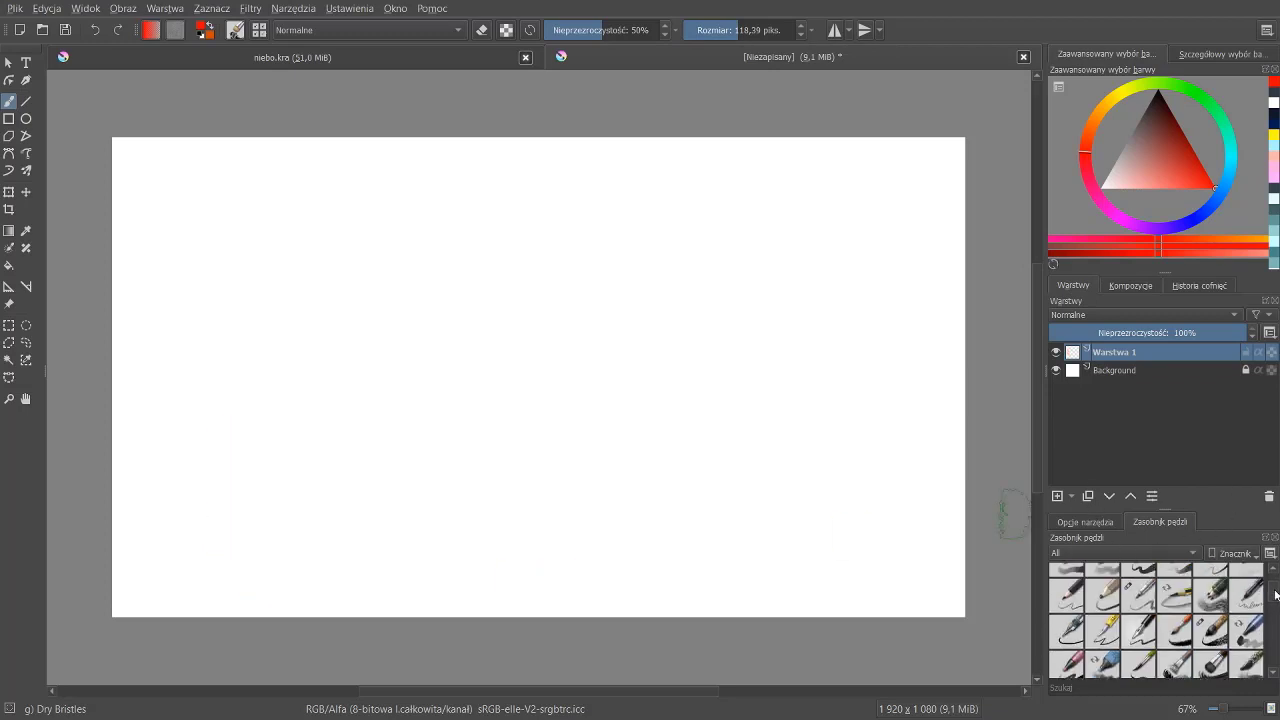
{"action": "left_click", "coordinate": [1146, 656]}
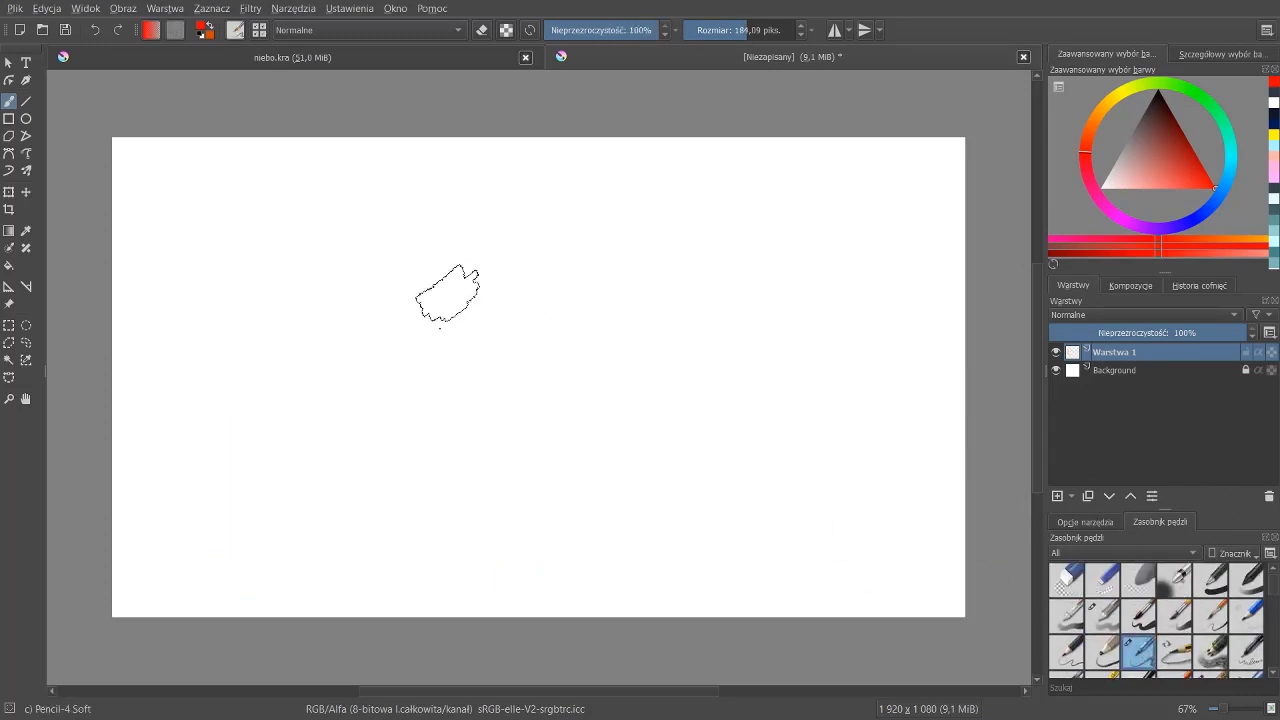
Paint a red two-tongued flame near the left edge, then lower brush opacity to 64%
{"action": "mouse_move", "coordinate": [232, 526]}
{"action": "left_mouse_down"}
{"action": "mouse_move", "coordinate": [197, 470]}
{"action": "mouse_move", "coordinate": [206, 371]}
{"action": "mouse_move", "coordinate": [234, 369]}
{"action": "mouse_move", "coordinate": [221, 358]}
{"action": "mouse_move", "coordinate": [214, 271]}
{"action": "mouse_move", "coordinate": [286, 386]}
{"action": "mouse_move", "coordinate": [300, 523]}
{"action": "mouse_move", "coordinate": [240, 540]}
{"action": "mouse_move", "coordinate": [261, 532]}
{"action": "mouse_move", "coordinate": [245, 520]}
{"action": "mouse_move", "coordinate": [266, 446]}
{"action": "mouse_move", "coordinate": [294, 482]}
{"action": "mouse_move", "coordinate": [240, 400]}
{"action": "mouse_move", "coordinate": [236, 362]}
{"action": "mouse_move", "coordinate": [225, 470]}
{"action": "left_mouse_up"}
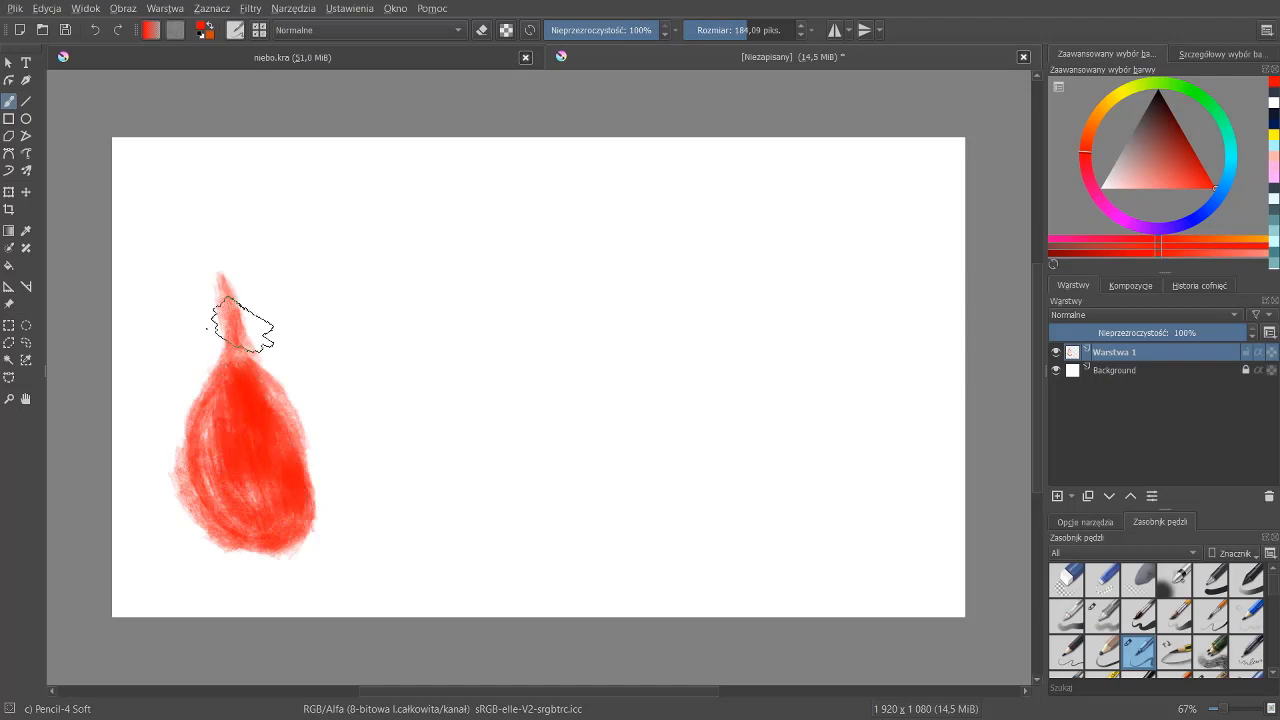
{"action": "mouse_move", "coordinate": [260, 368]}
{"action": "left_mouse_down"}
{"action": "mouse_move", "coordinate": [309, 457]}
{"action": "mouse_move", "coordinate": [300, 534]}
{"action": "mouse_move", "coordinate": [313, 472]}
{"action": "mouse_move", "coordinate": [286, 371]}
{"action": "mouse_move", "coordinate": [323, 417]}
{"action": "mouse_move", "coordinate": [309, 409]}
{"action": "mouse_move", "coordinate": [285, 550]}
{"action": "mouse_move", "coordinate": [240, 525]}
{"action": "mouse_move", "coordinate": [212, 420]}
{"action": "mouse_move", "coordinate": [247, 517]}
{"action": "mouse_move", "coordinate": [255, 485]}
{"action": "mouse_move", "coordinate": [215, 525]}
{"action": "mouse_move", "coordinate": [200, 480]}
{"action": "mouse_move", "coordinate": [242, 518]}
{"action": "mouse_move", "coordinate": [315, 480]}
{"action": "mouse_move", "coordinate": [329, 523]}
{"action": "mouse_move", "coordinate": [240, 520]}
{"action": "mouse_move", "coordinate": [184, 421]}
{"action": "left_mouse_up"}
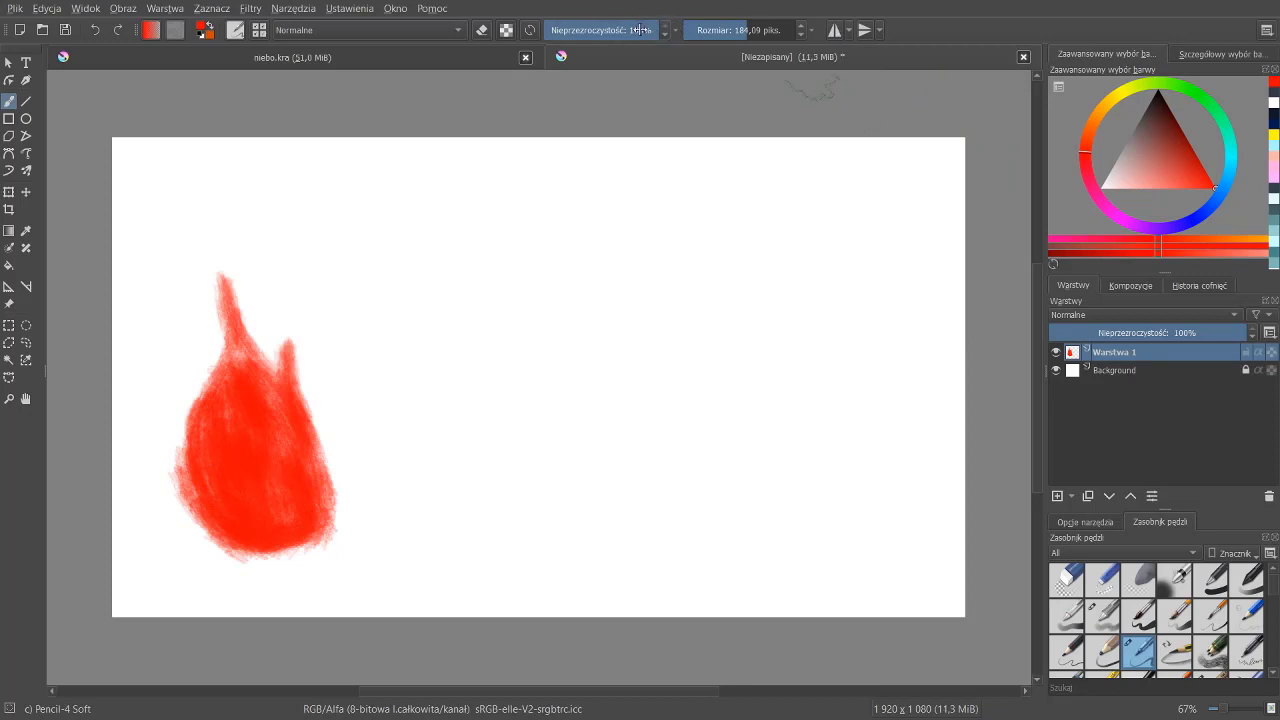
{"action": "left_click_drag", "start_coordinate": [655, 28], "coordinate": [617, 28]}
Enlarge the brush to about 202 px and paint orange over the flame's edges and base
{"action": "left_click", "coordinate": [750, 30]}
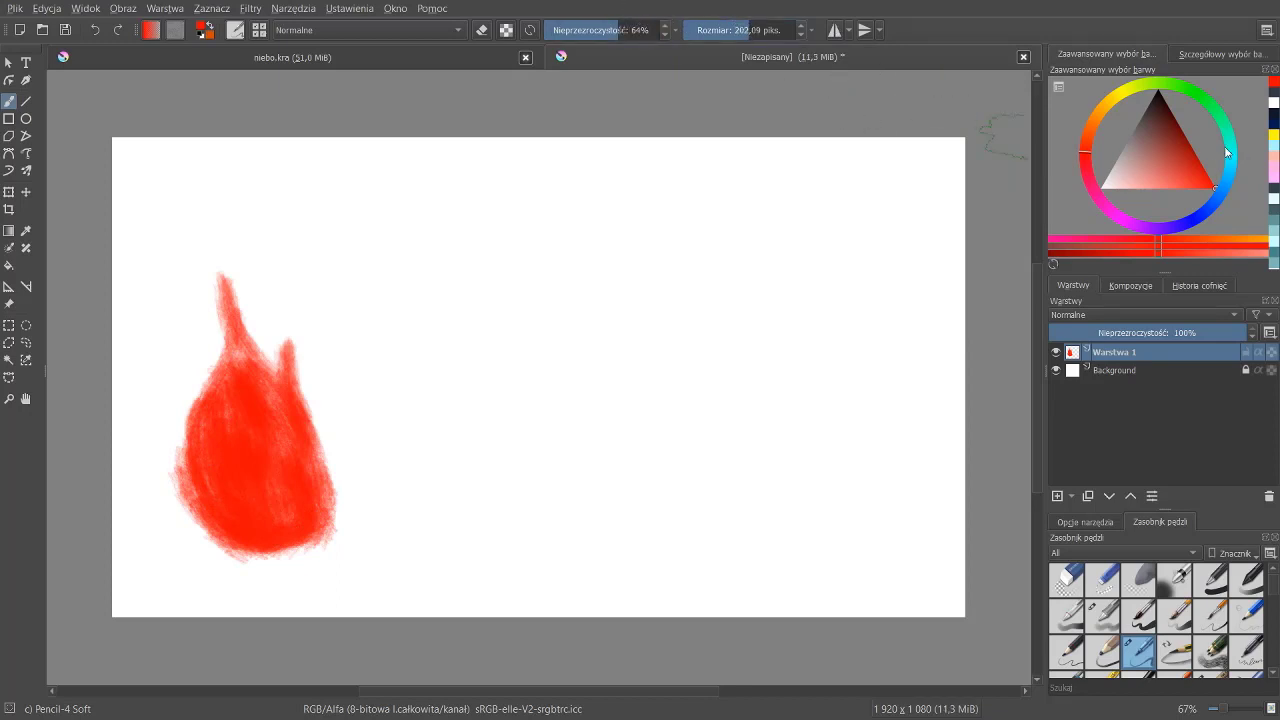
{"action": "left_click", "coordinate": [1087, 136]}
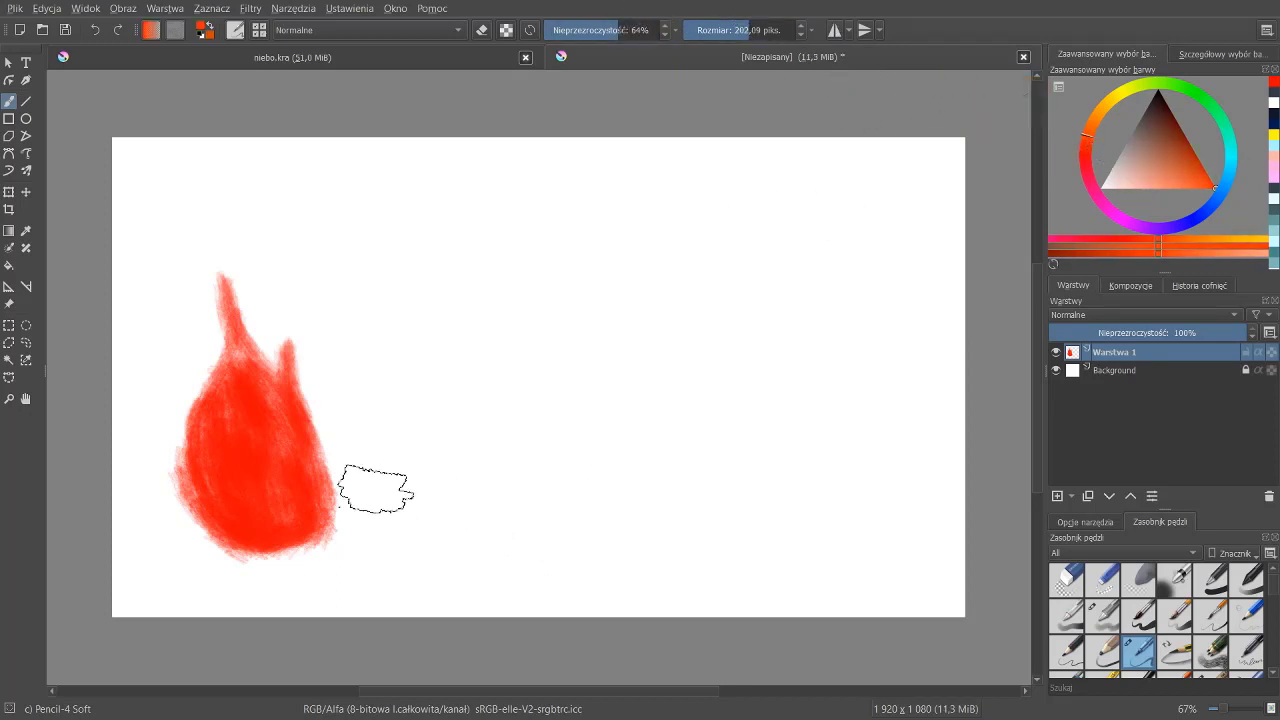
{"action": "mouse_move", "coordinate": [230, 510]}
{"action": "left_mouse_down"}
{"action": "mouse_move", "coordinate": [175, 475]}
{"action": "mouse_move", "coordinate": [180, 440]}
{"action": "mouse_move", "coordinate": [250, 530]}
{"action": "left_mouse_up"}
{"action": "mouse_move", "coordinate": [186, 415]}
{"action": "left_mouse_down"}
{"action": "mouse_move", "coordinate": [198, 422]}
{"action": "mouse_move", "coordinate": [180, 460]}
{"action": "left_mouse_up"}
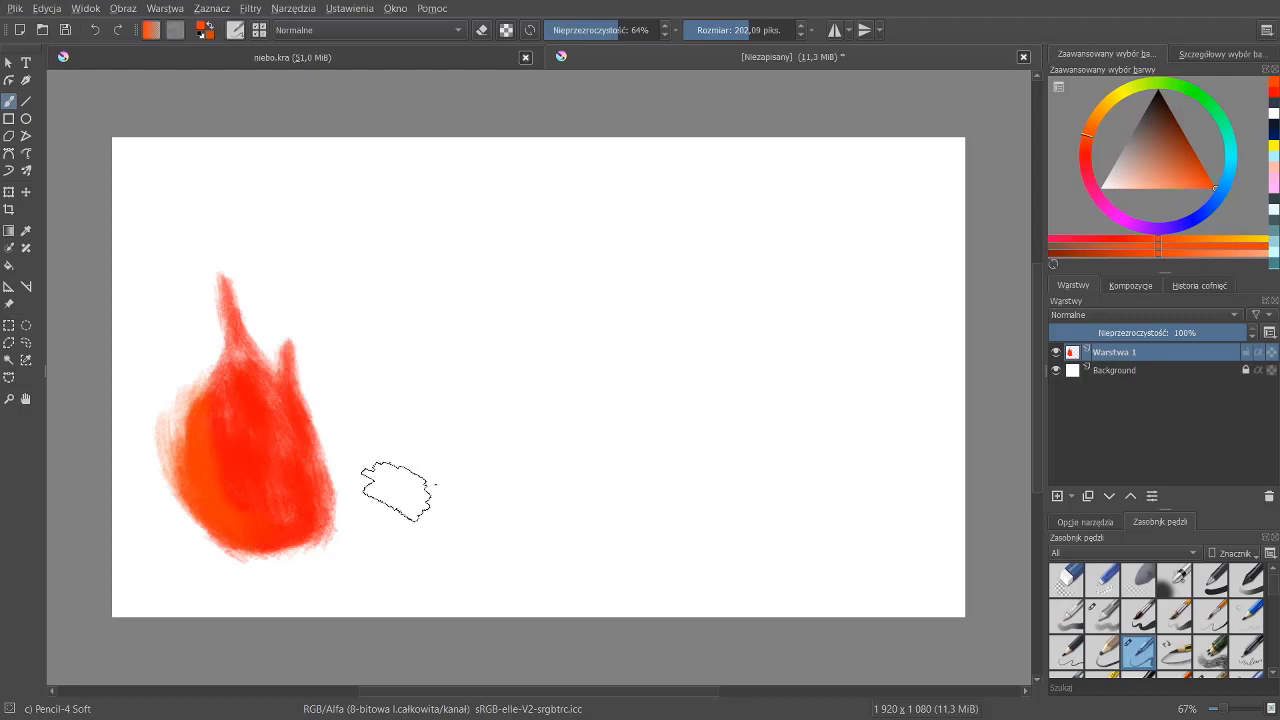
{"action": "key", "text": "ctrl+z"}
{"action": "mouse_move", "coordinate": [229, 549]}
{"action": "left_mouse_down"}
{"action": "mouse_move", "coordinate": [313, 468]}
{"action": "mouse_move", "coordinate": [349, 500]}
{"action": "left_mouse_up"}
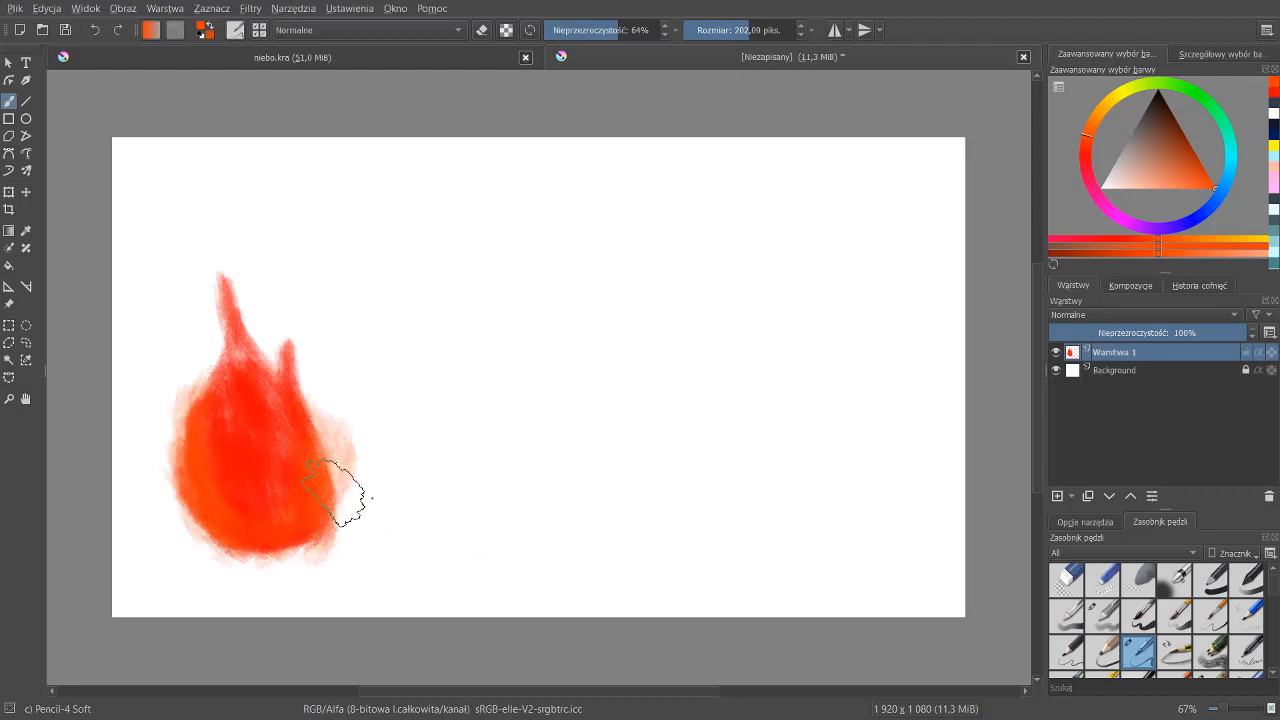
{"action": "left_click_drag", "start_coordinate": [285, 348], "coordinate": [314, 386]}
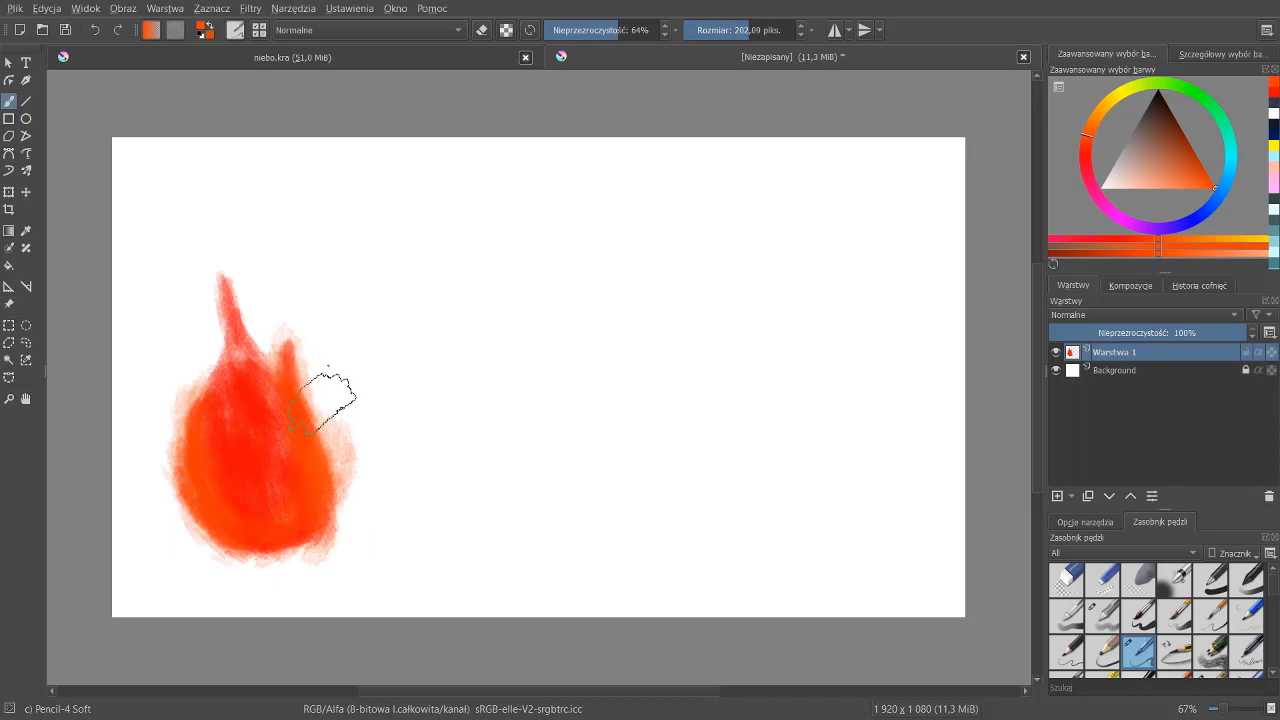
{"action": "key", "text": "ctrl+z"}
{"action": "key", "text": "ctrl+z"}
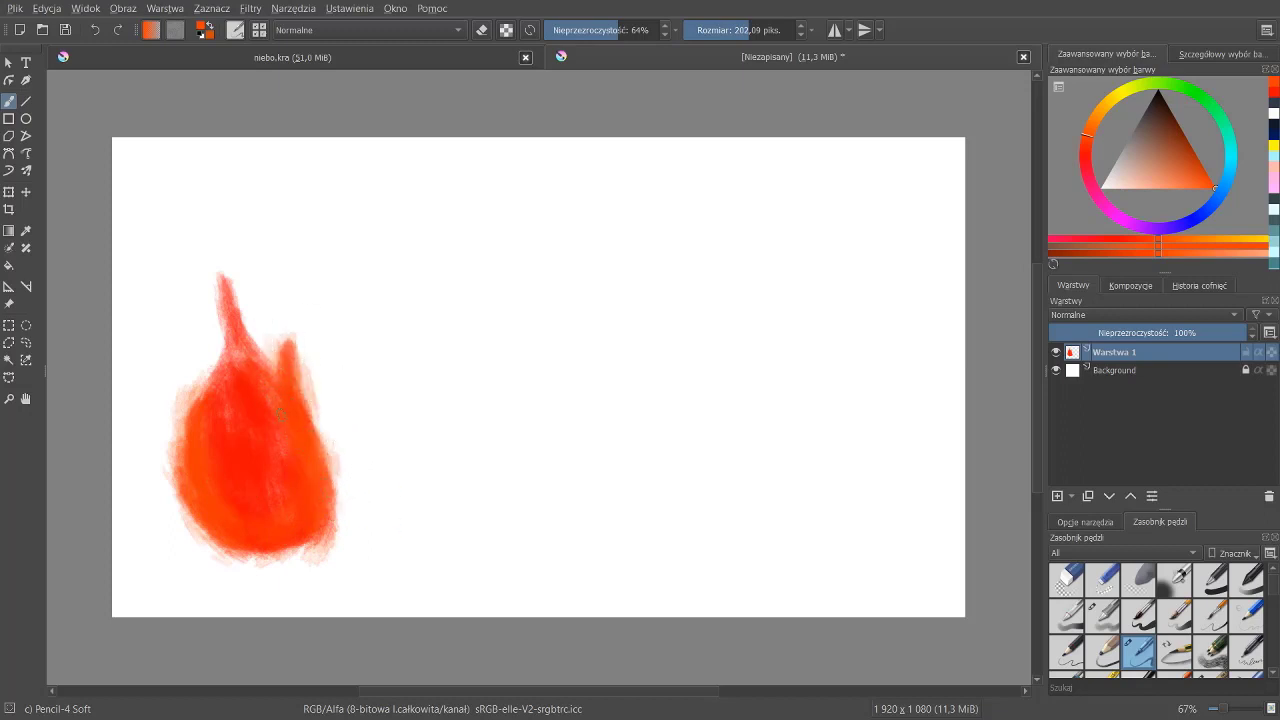
Cover the red core and tall tongue in orange, extending a thinner top tip
{"action": "mouse_move", "coordinate": [248, 356]}
{"action": "left_mouse_down"}
{"action": "mouse_move", "coordinate": [222, 266]}
{"action": "mouse_move", "coordinate": [223, 351]}
{"action": "mouse_move", "coordinate": [214, 286]}
{"action": "mouse_move", "coordinate": [222, 334]}
{"action": "left_mouse_up"}
{"action": "left_click_drag", "start_coordinate": [307, 517], "coordinate": [220, 390]}
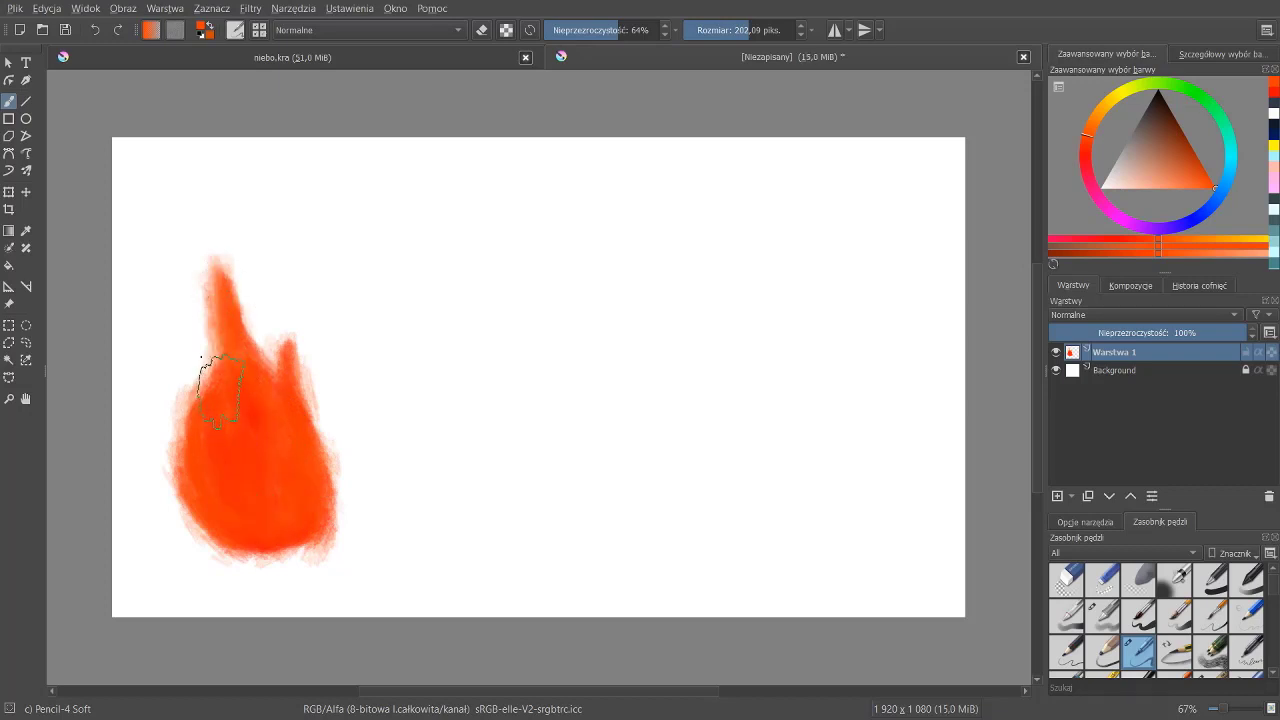
{"action": "mouse_move", "coordinate": [250, 525]}
{"action": "left_mouse_down"}
{"action": "mouse_move", "coordinate": [175, 480]}
{"action": "mouse_move", "coordinate": [200, 530]}
{"action": "left_mouse_up"}
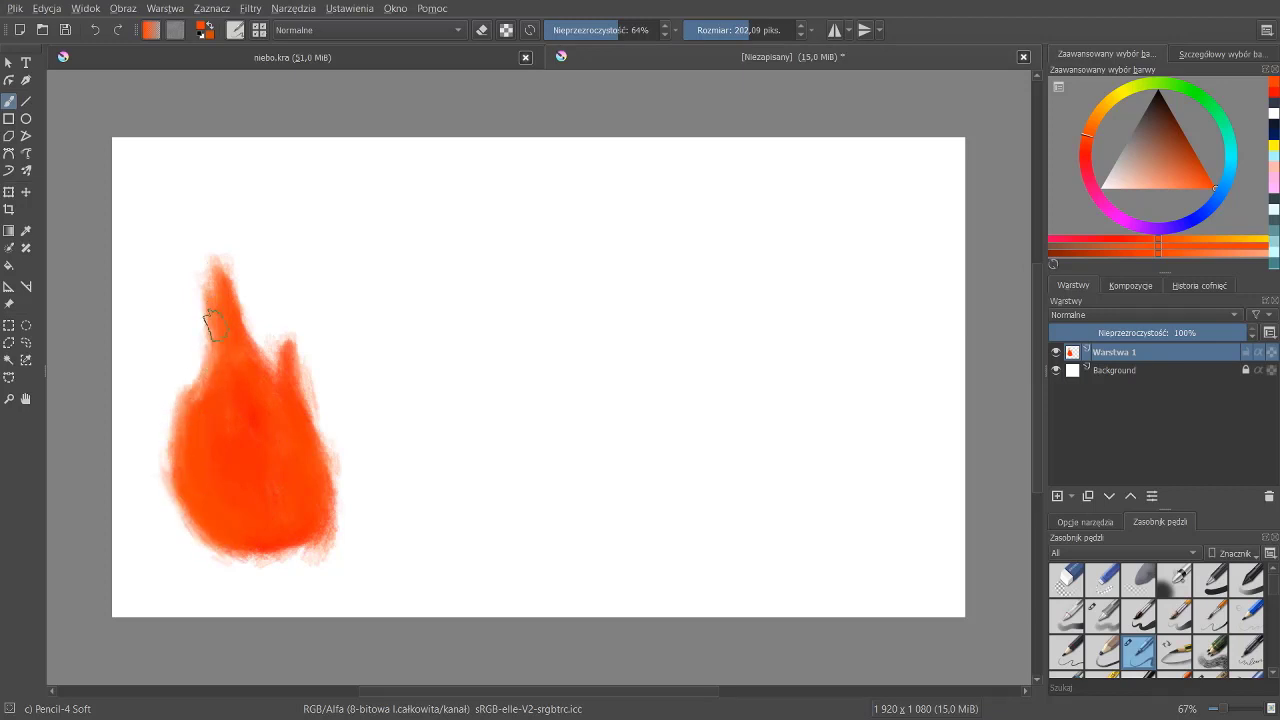
{"action": "left_click_drag", "start_coordinate": [218, 272], "coordinate": [203, 228]}
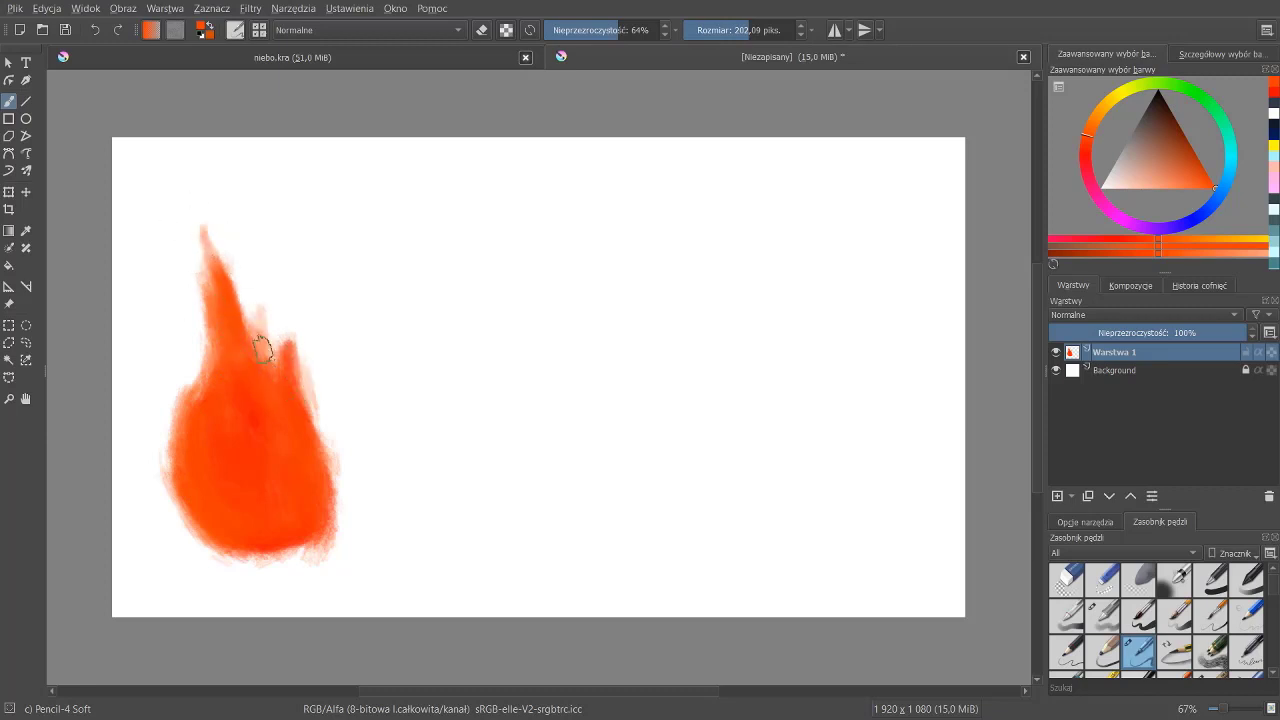
{"action": "mouse_move", "coordinate": [245, 300]}
{"action": "left_mouse_down"}
{"action": "mouse_move", "coordinate": [323, 400]}
{"action": "mouse_move", "coordinate": [340, 490]}
{"action": "left_mouse_up"}
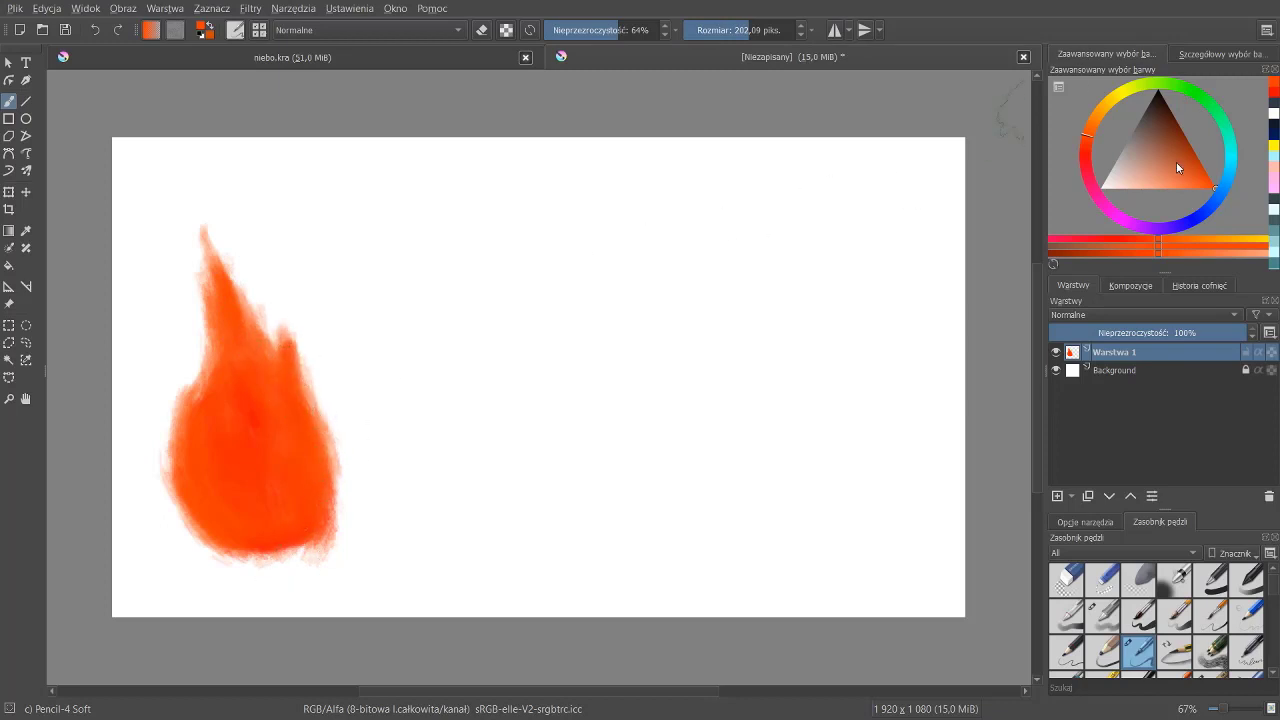
{"action": "left_click", "coordinate": [1092, 122]}
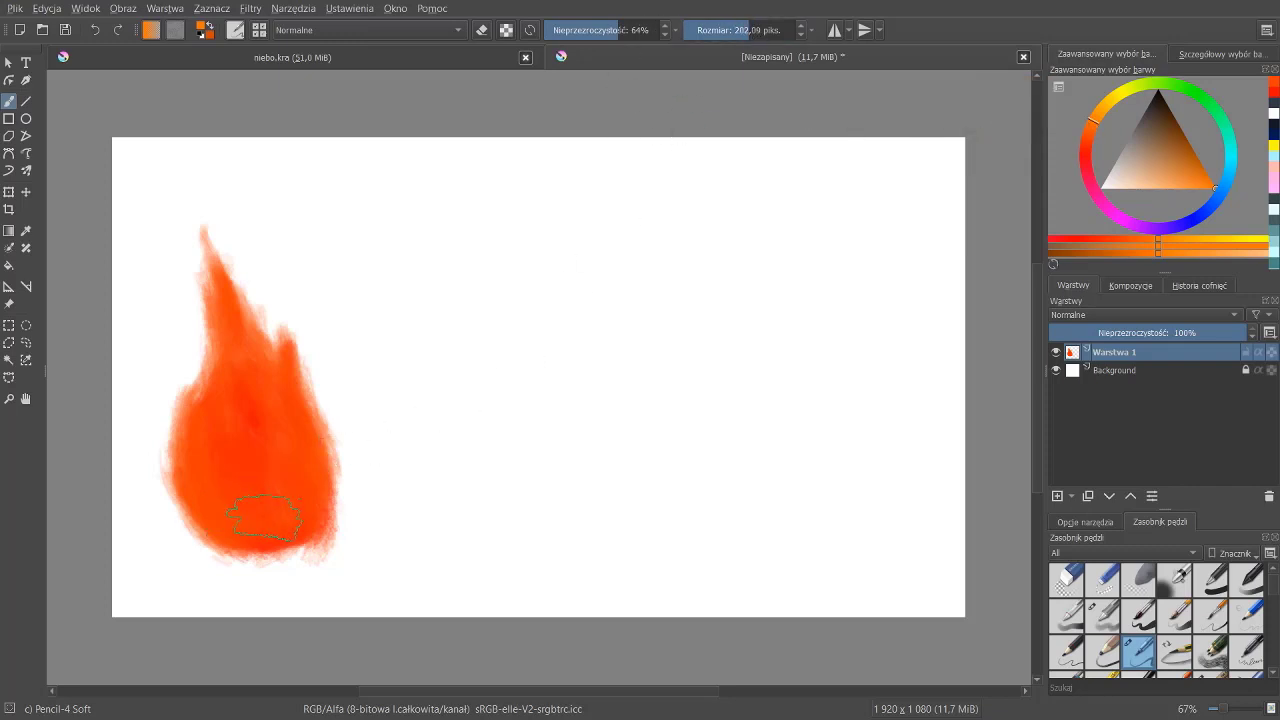
Streak lighter orange and yellow-orange highlights into the flame's base and lower core
{"action": "left_click", "coordinate": [255, 512]}
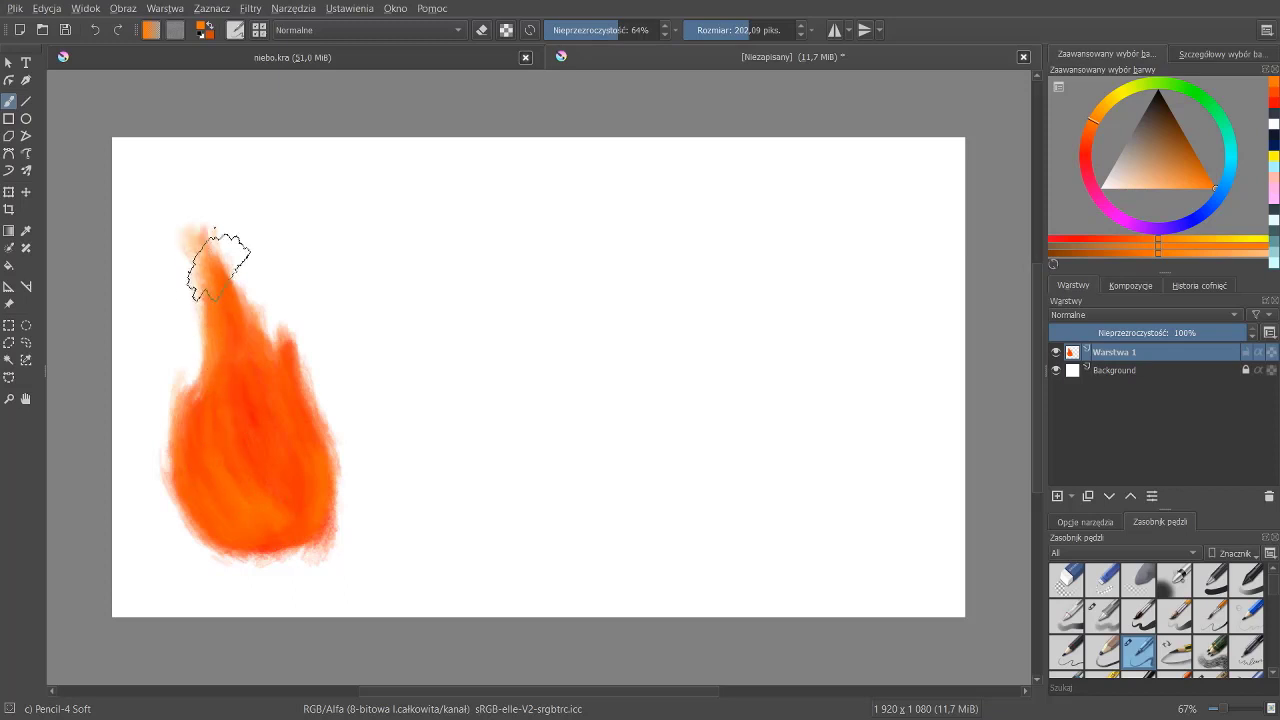
{"action": "left_click_drag", "start_coordinate": [214, 260], "coordinate": [188, 226]}
{"action": "key", "text": "ctrl+z"}
{"action": "left_click", "coordinate": [1104, 112]}
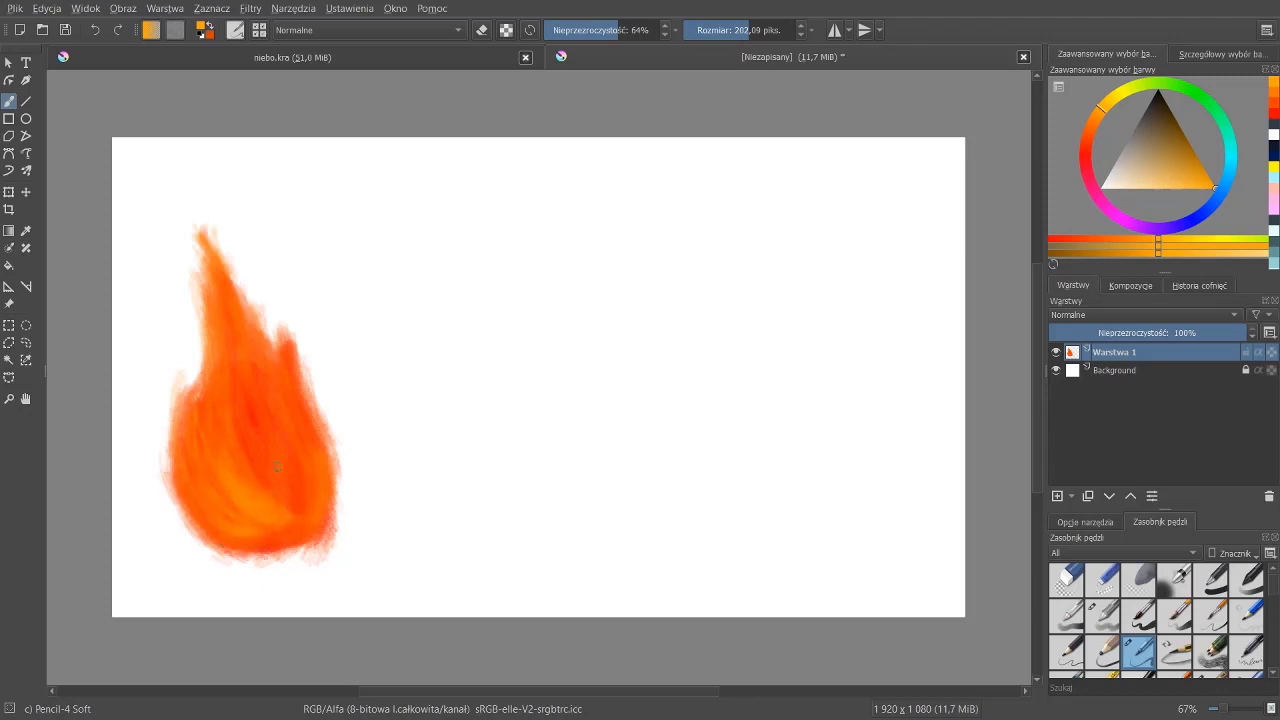
{"action": "left_click_drag", "start_coordinate": [287, 509], "coordinate": [266, 491]}
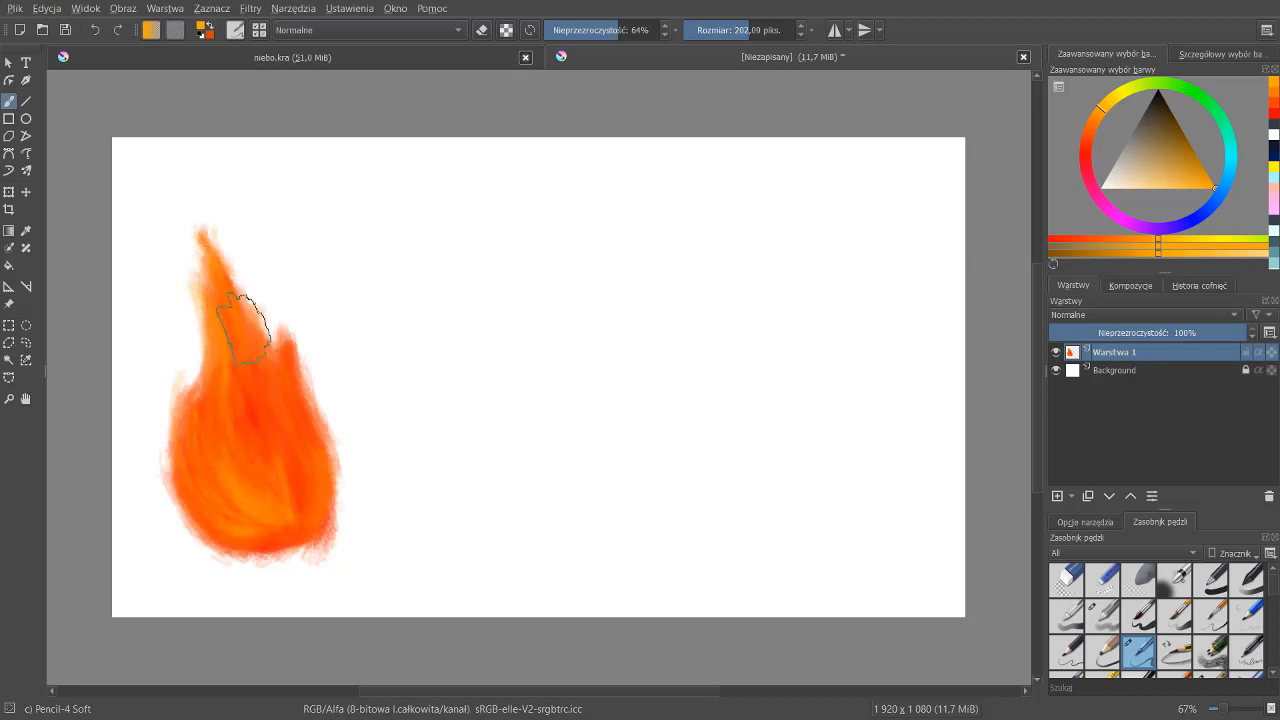
Paint dark and saturated red shading strokes along the flame's lower right side
{"action": "left_click", "coordinate": [1090, 140]}
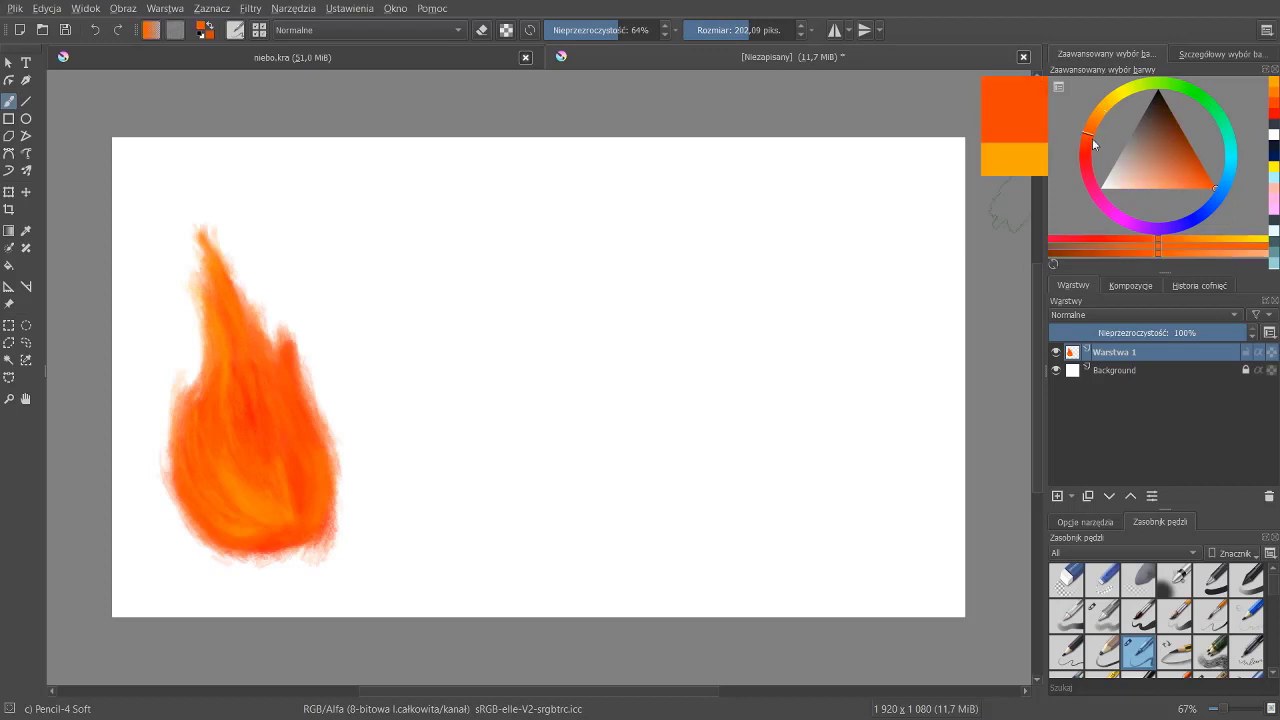
{"action": "left_click_drag", "start_coordinate": [1103, 171], "coordinate": [1192, 146]}
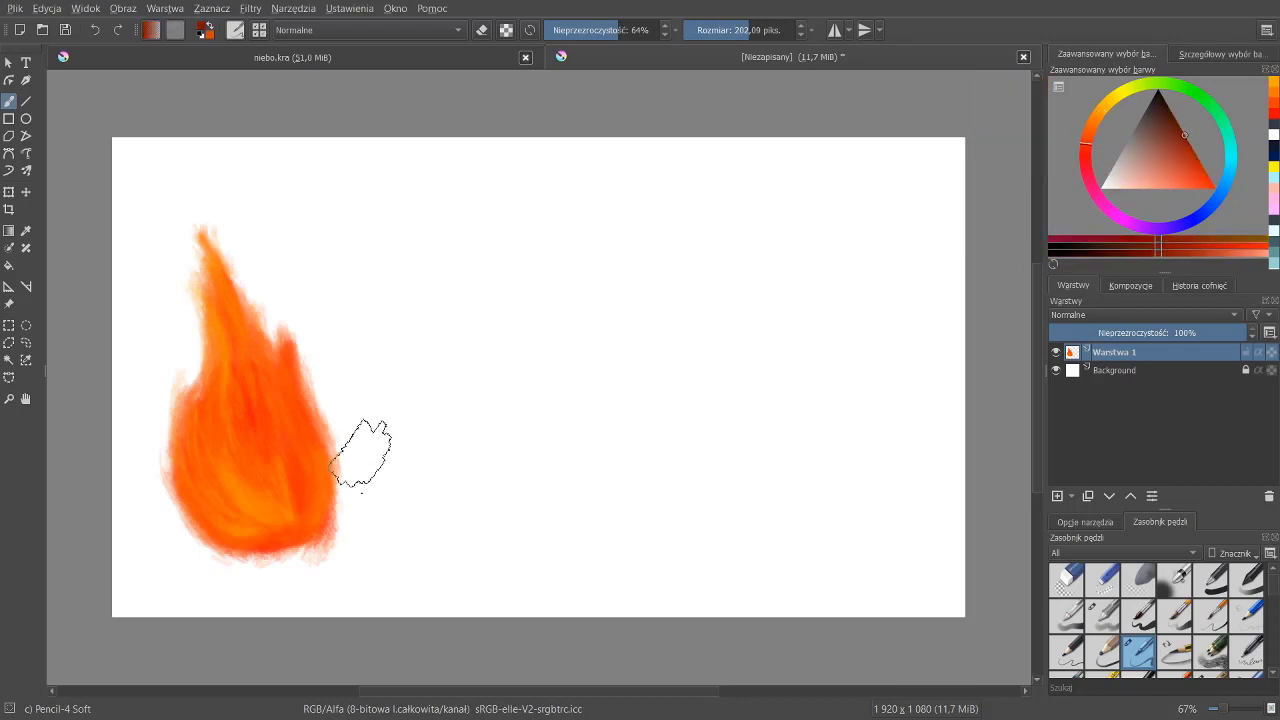
{"action": "left_click_drag", "start_coordinate": [314, 543], "coordinate": [309, 540]}
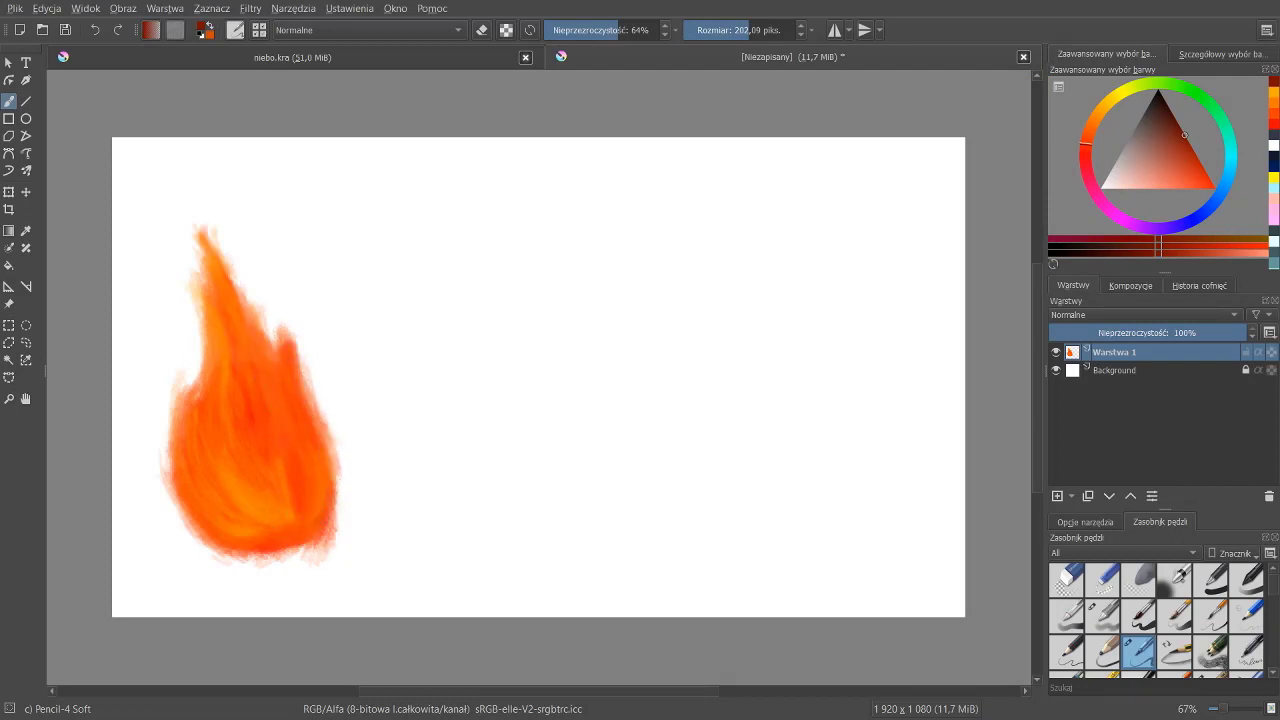
{"action": "left_click_drag", "start_coordinate": [1185, 143], "coordinate": [1199, 159]}
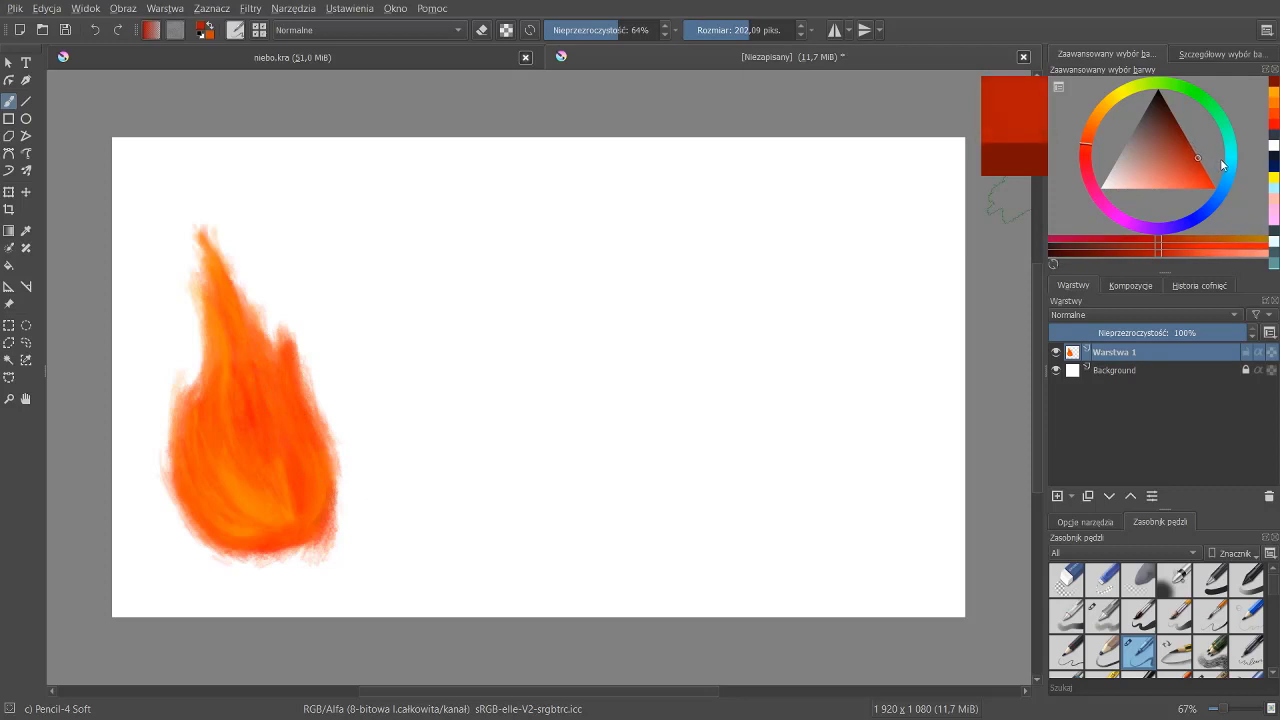
{"action": "left_click_drag", "start_coordinate": [335, 480], "coordinate": [275, 505]}
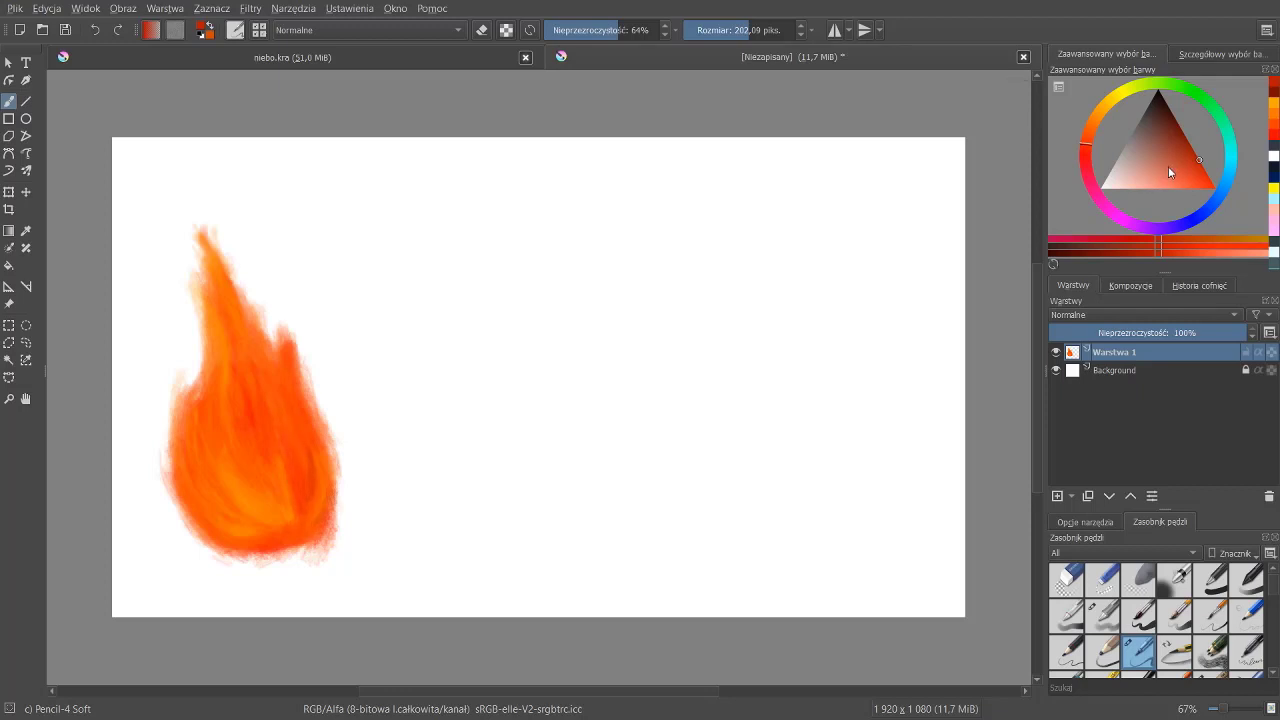
{"action": "left_click_drag", "start_coordinate": [1199, 142], "coordinate": [1231, 186]}
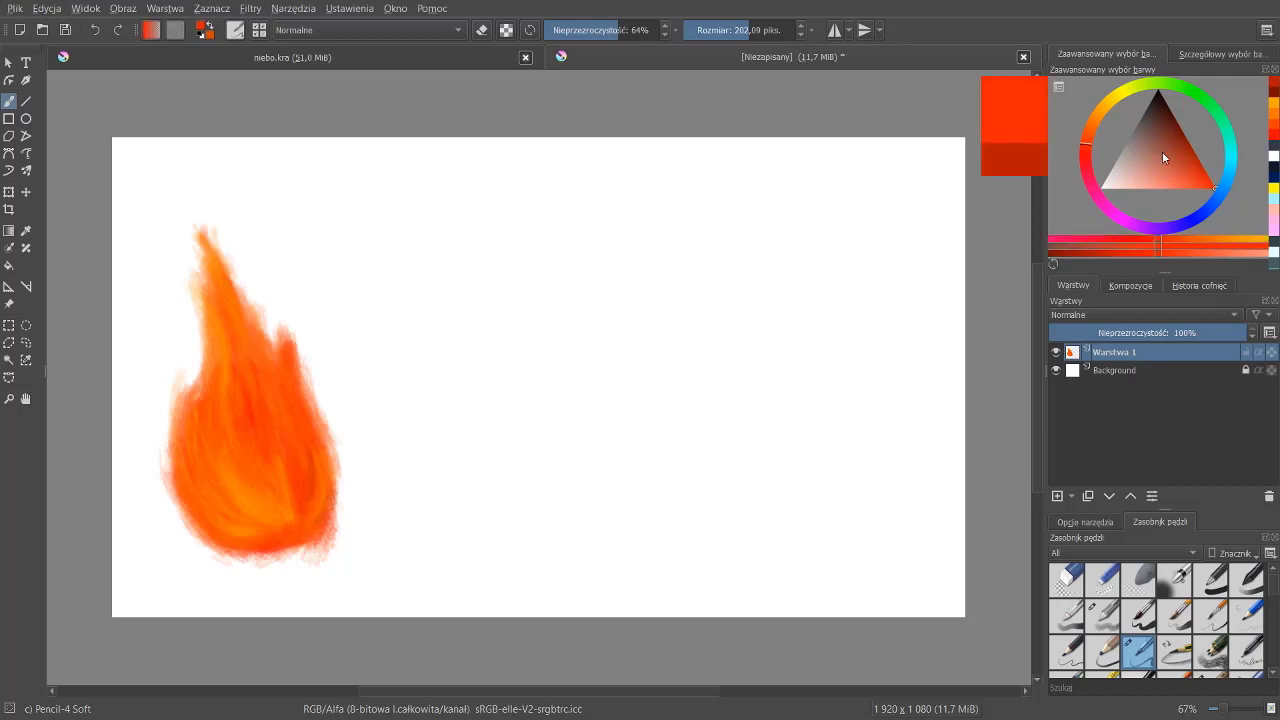
{"action": "mouse_move", "coordinate": [1091, 146]}
{"action": "left_mouse_down"}
{"action": "mouse_move", "coordinate": [1101, 180]}
{"action": "mouse_move", "coordinate": [1089, 147]}
{"action": "left_mouse_up"}
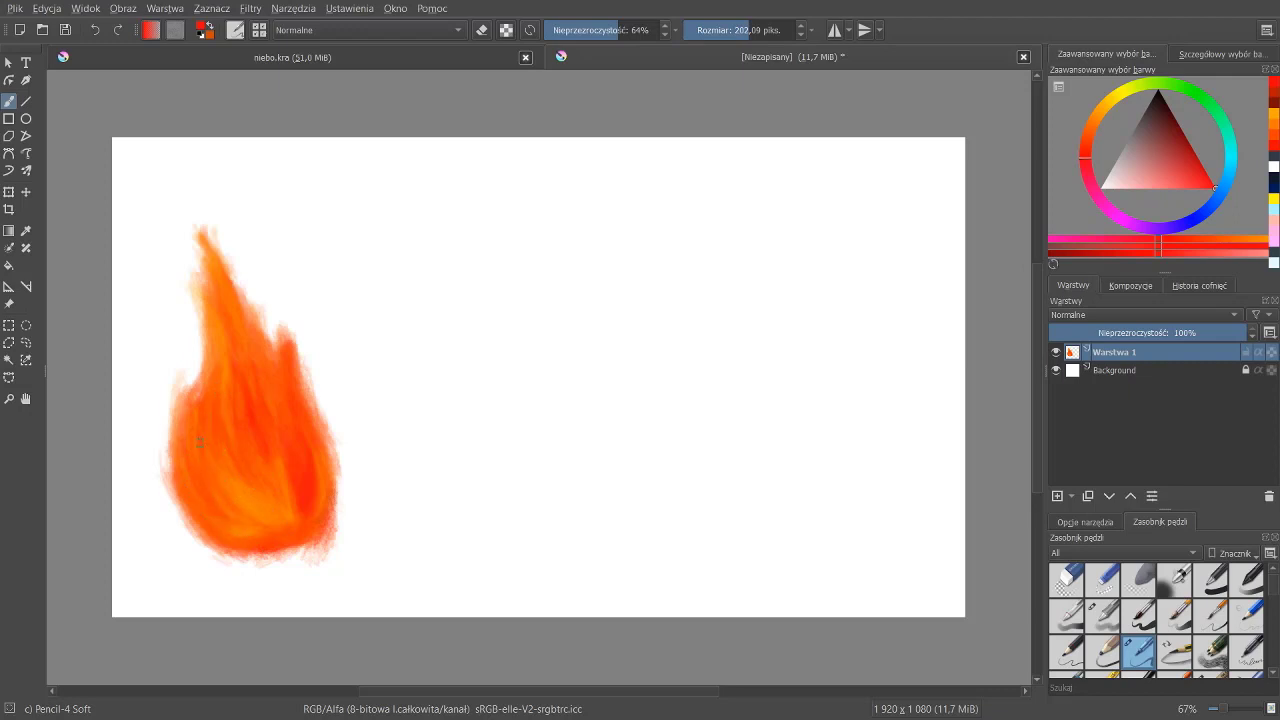
Brush yellow over the flame's base and right edge, and fill its pale lower-left edge
{"action": "left_click", "coordinate": [1117, 95]}
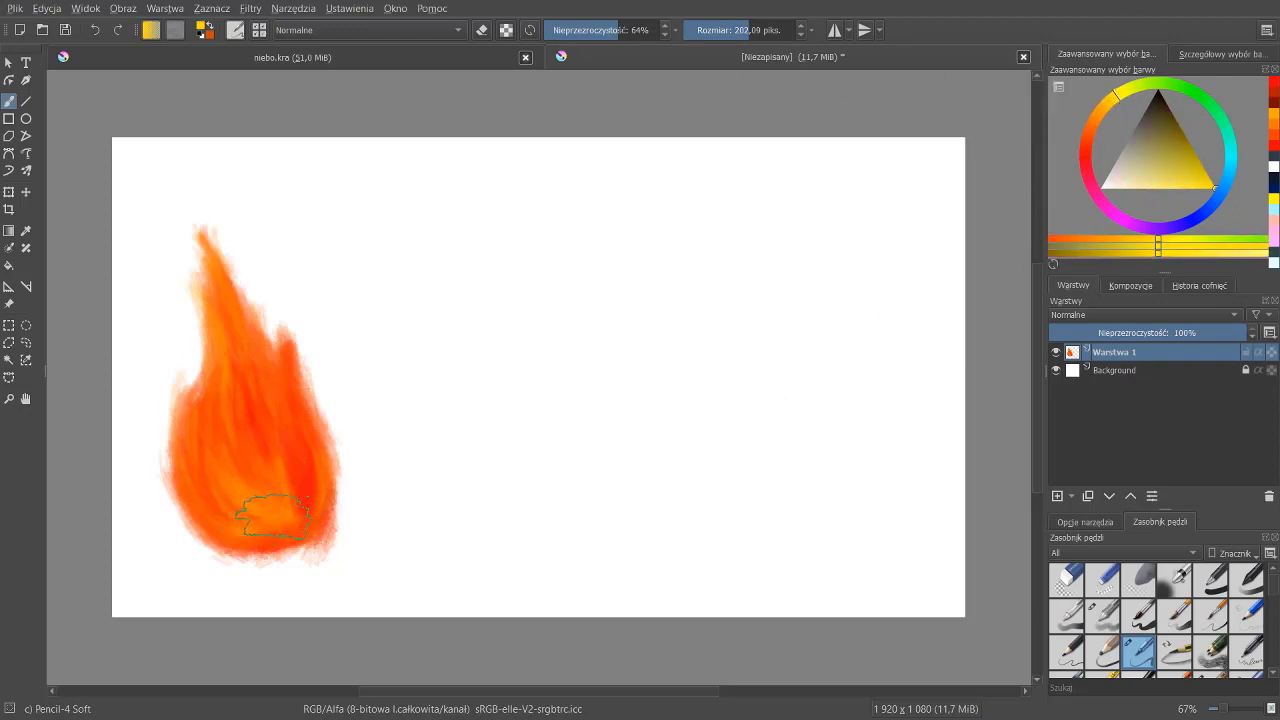
{"action": "left_click_drag", "start_coordinate": [272, 515], "coordinate": [234, 487]}
{"action": "left_click_drag", "start_coordinate": [220, 415], "coordinate": [215, 380]}
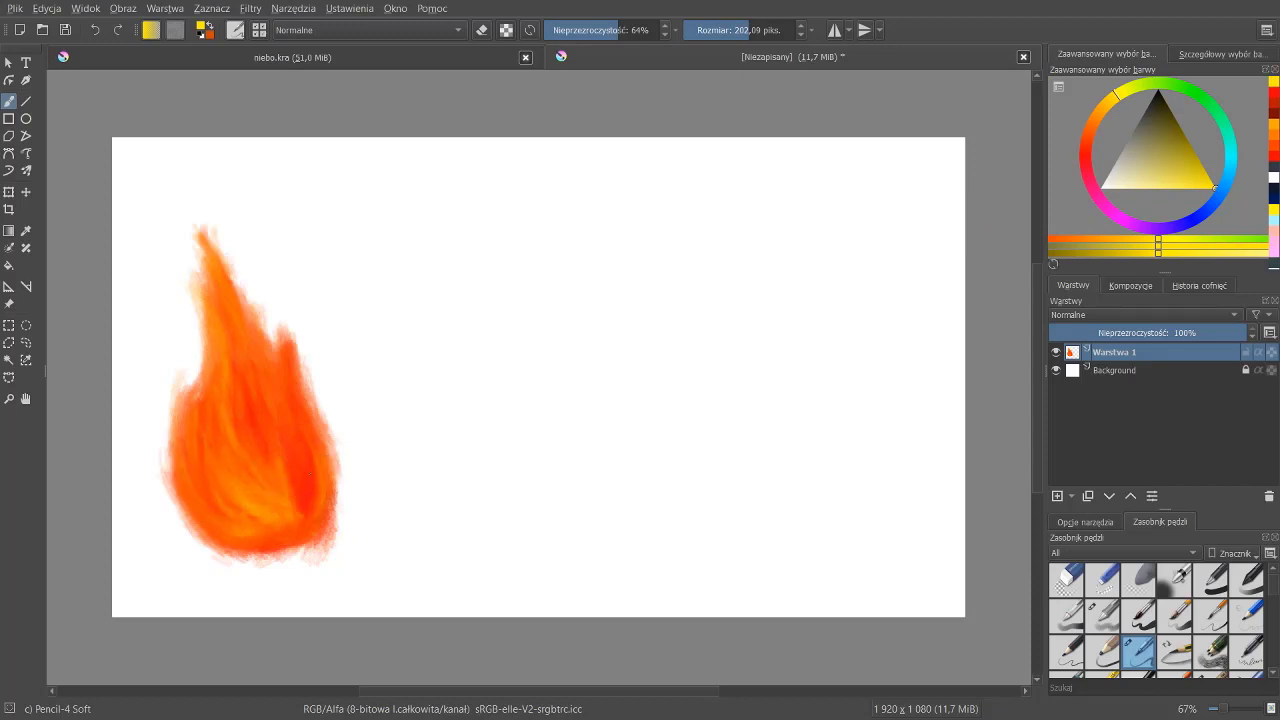
{"action": "left_click_drag", "start_coordinate": [304, 460], "coordinate": [306, 500]}
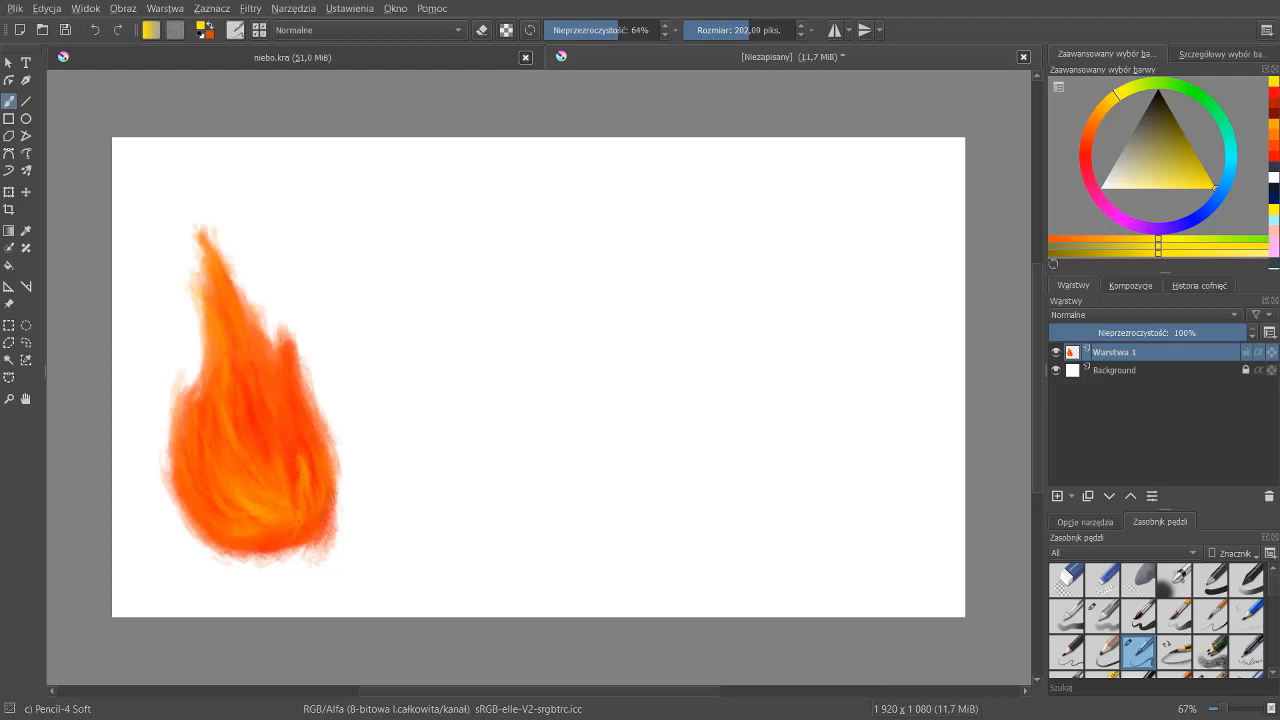
{"action": "left_click_drag", "start_coordinate": [300, 514], "coordinate": [289, 508]}
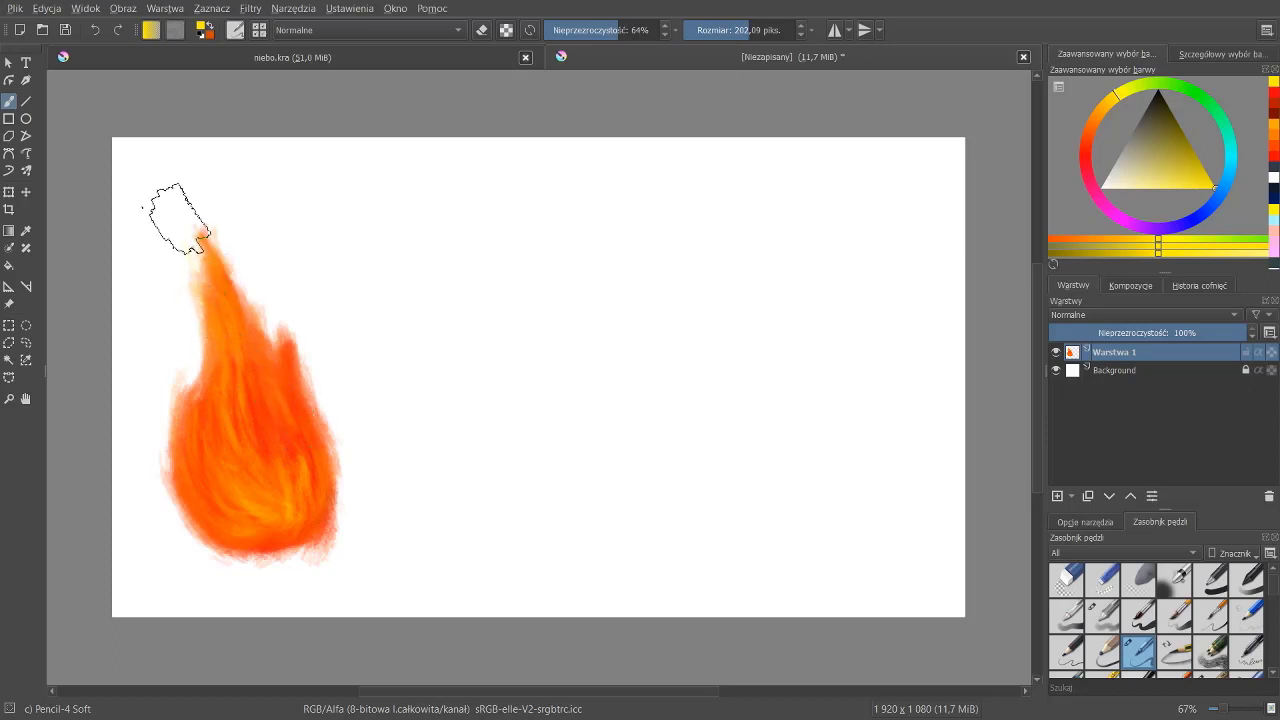
{"action": "mouse_move", "coordinate": [197, 241]}
{"action": "left_mouse_down"}
{"action": "mouse_move", "coordinate": [240, 258]}
{"action": "mouse_move", "coordinate": [270, 345]}
{"action": "left_mouse_up"}
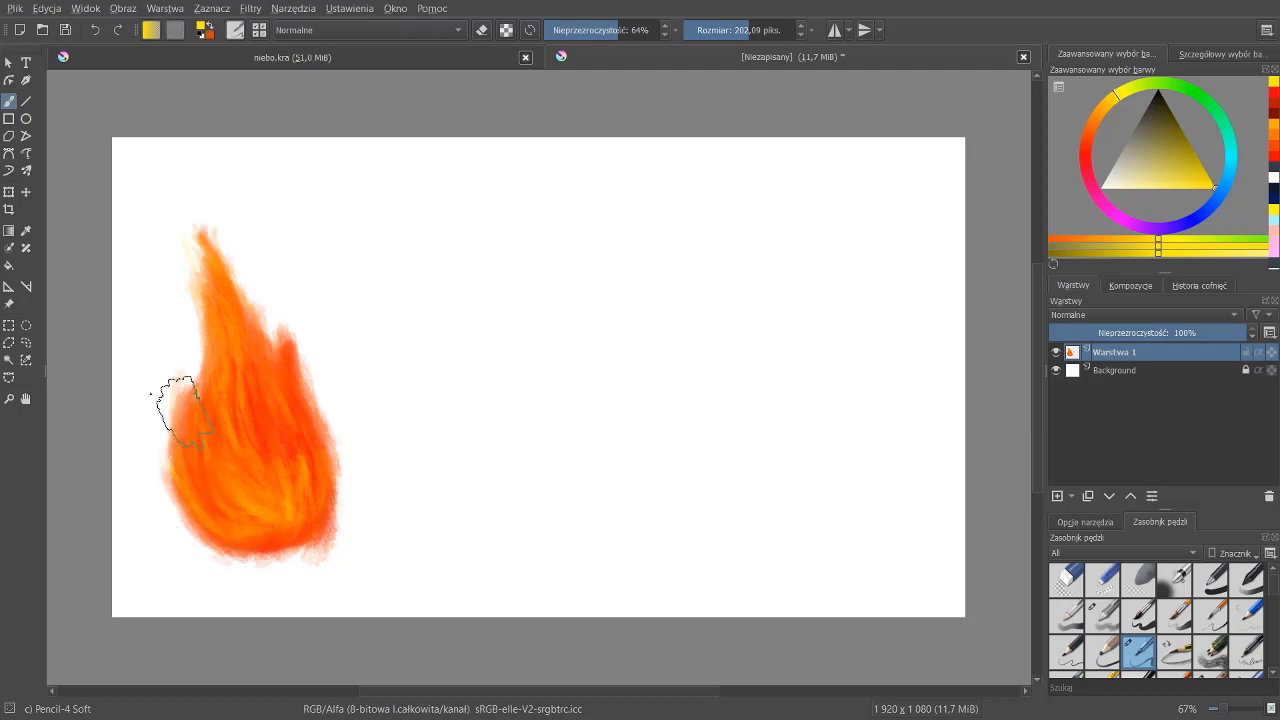
{"action": "left_click_drag", "start_coordinate": [188, 397], "coordinate": [168, 440]}
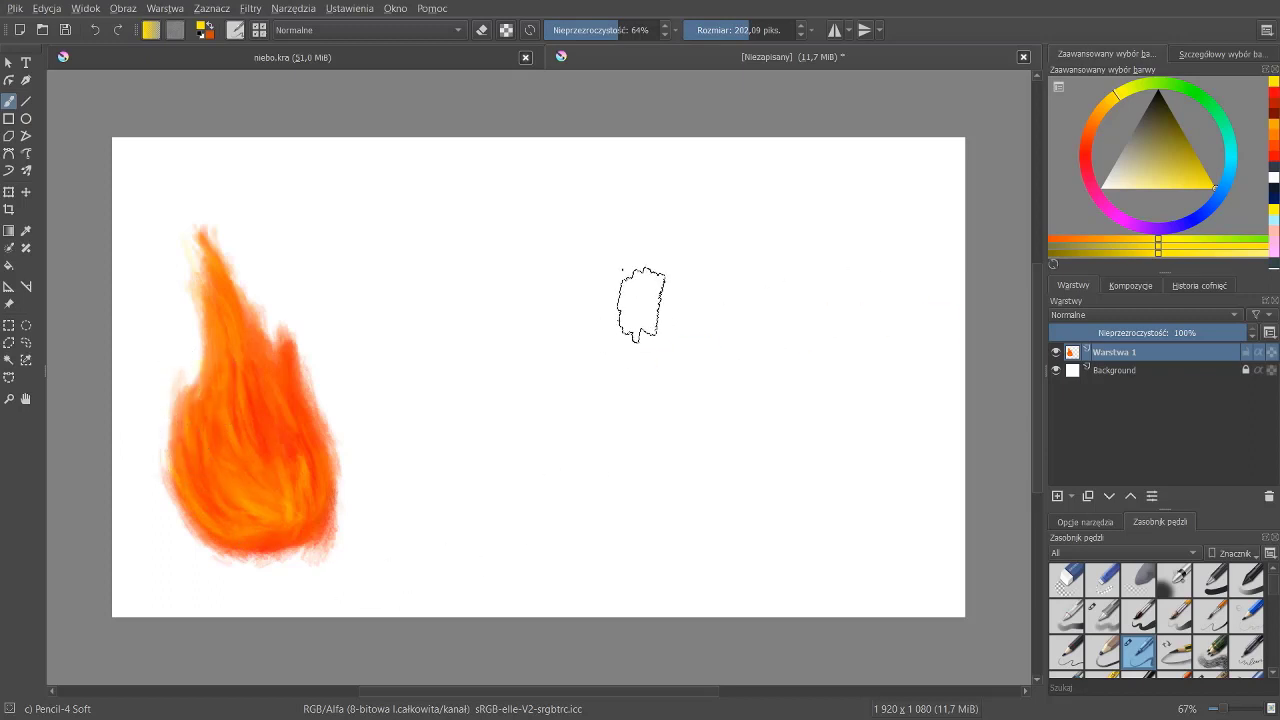
{"action": "scroll", "coordinate": [640, 320], "scroll_direction": "down", "scroll_amount": 2}
{"action": "scroll", "coordinate": [620, 340], "scroll_direction": "down", "scroll_amount": 2}
{"action": "scroll", "coordinate": [615, 358], "scroll_direction": "down", "scroll_amount": 1}
{"action": "scroll", "coordinate": [611, 366], "scroll_direction": "up", "scroll_amount": 3}
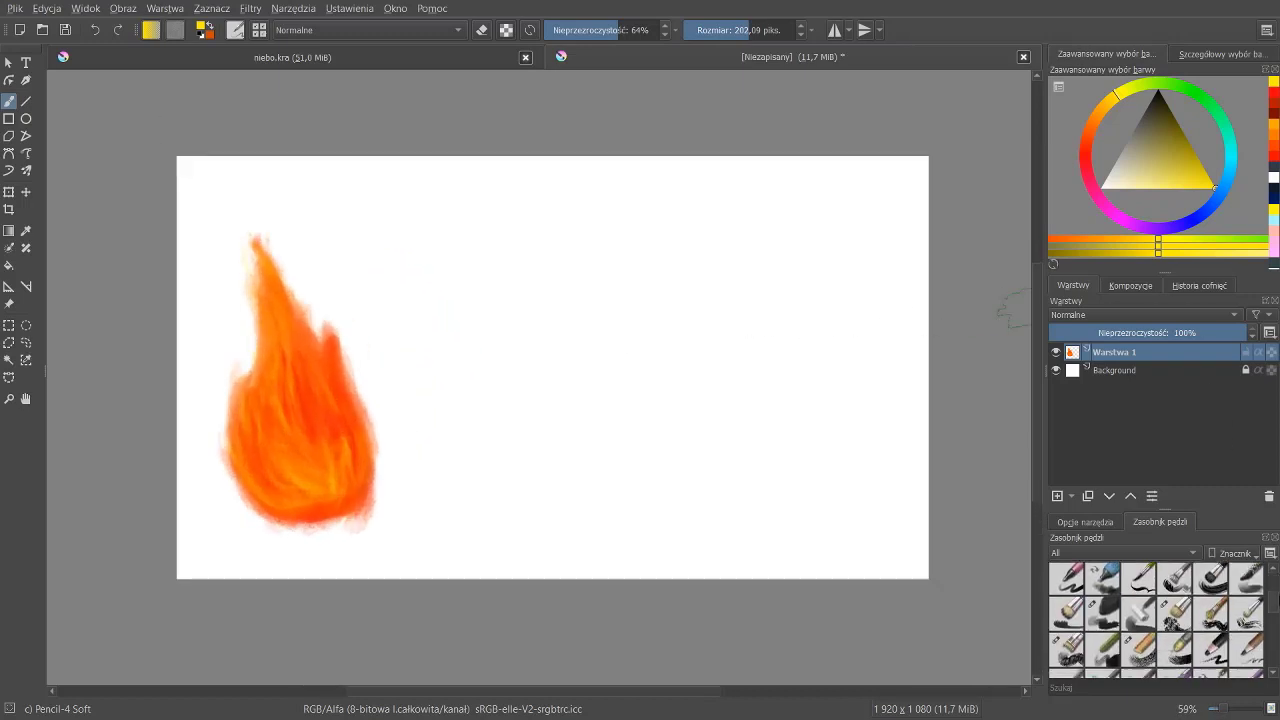
{"action": "left_click", "coordinate": [1106, 372]}
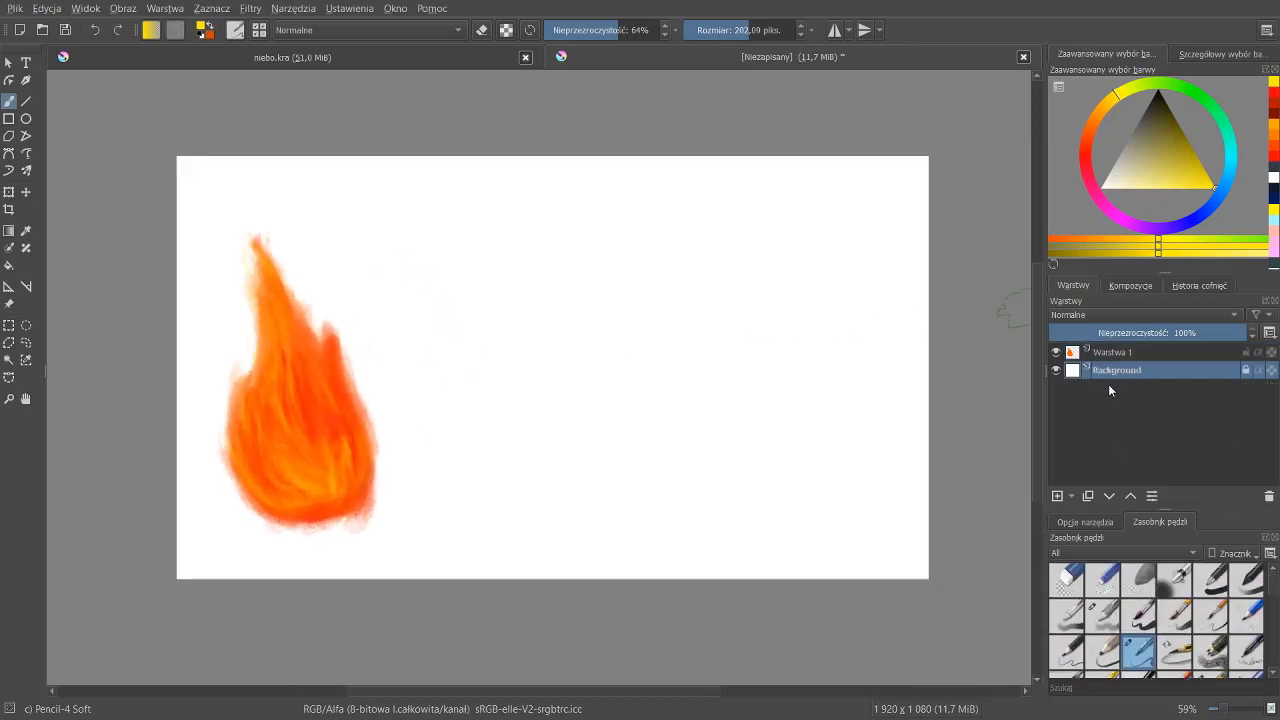
{"action": "left_click", "coordinate": [1068, 498]}
{"action": "left_click", "coordinate": [1092, 129]}
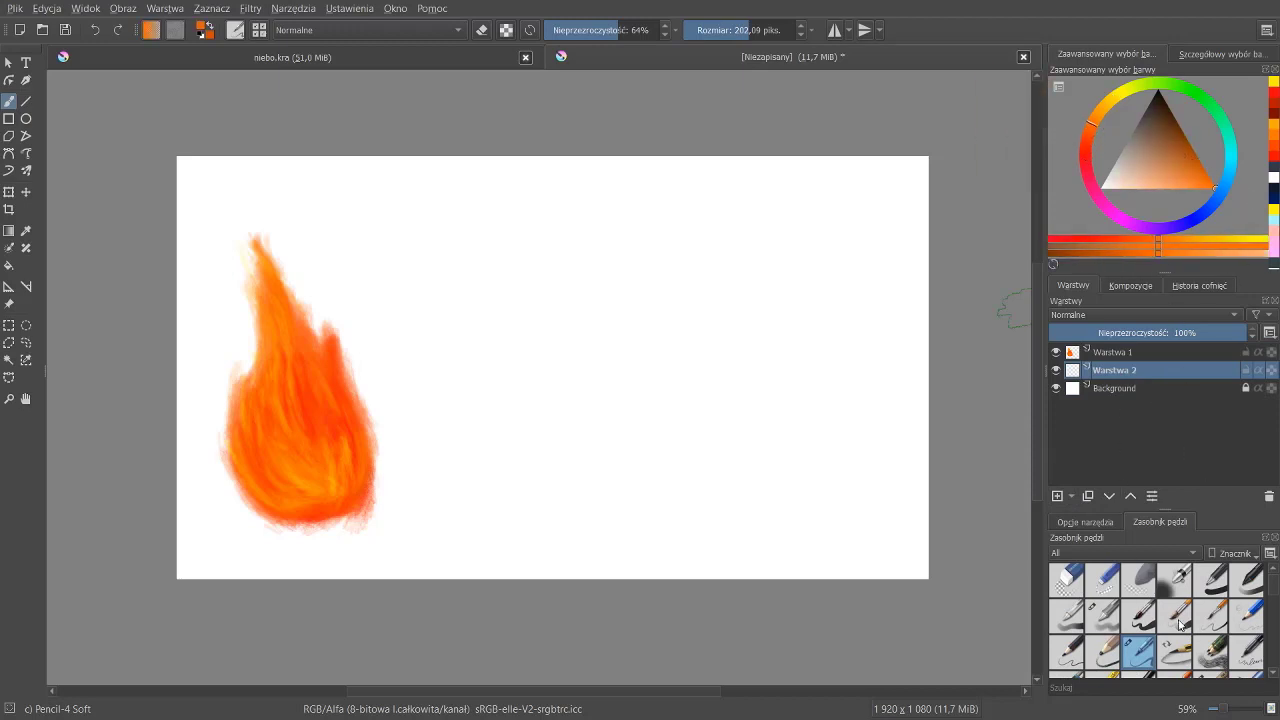
{"action": "left_click", "coordinate": [1106, 625]}
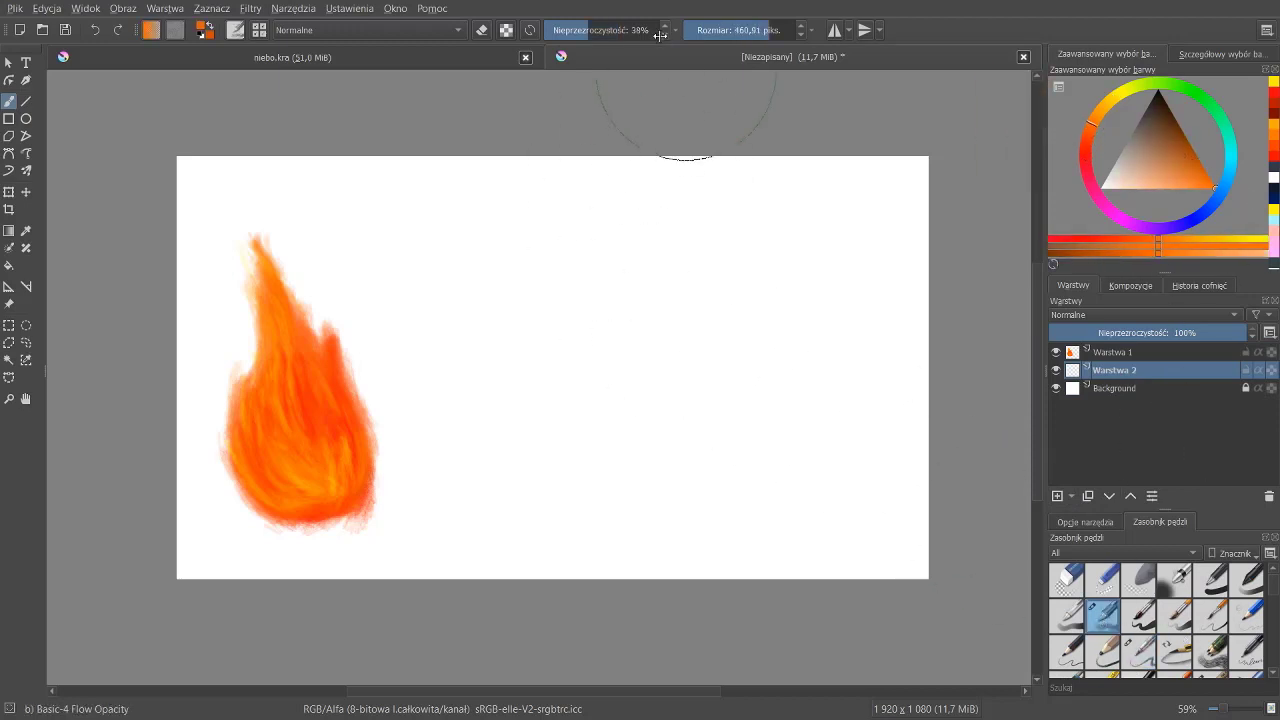
{"action": "left_click_drag", "start_coordinate": [710, 20], "coordinate": [735, 22]}
{"action": "mouse_move", "coordinate": [349, 343]}
{"action": "left_mouse_down"}
{"action": "mouse_move", "coordinate": [280, 214]}
{"action": "mouse_move", "coordinate": [289, 357]}
{"action": "mouse_move", "coordinate": [257, 514]}
{"action": "mouse_move", "coordinate": [329, 414]}
{"action": "left_mouse_up"}
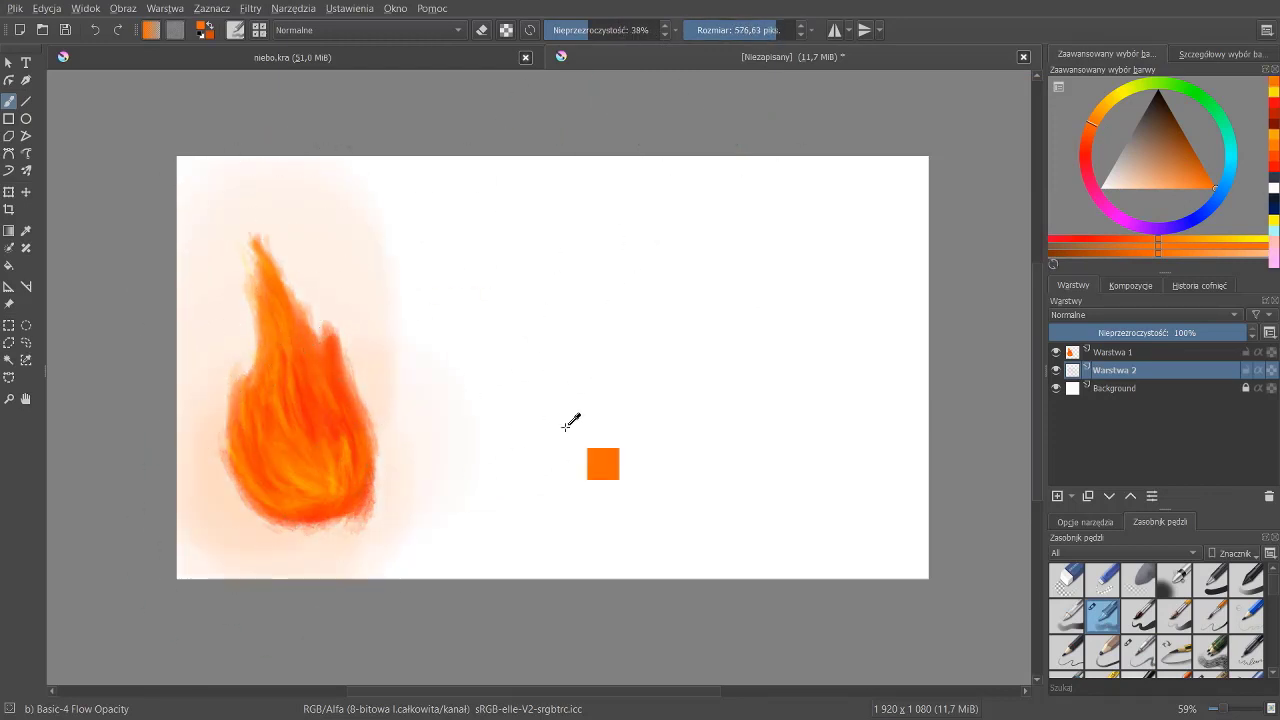
{"action": "key", "text": "ctrl+z"}
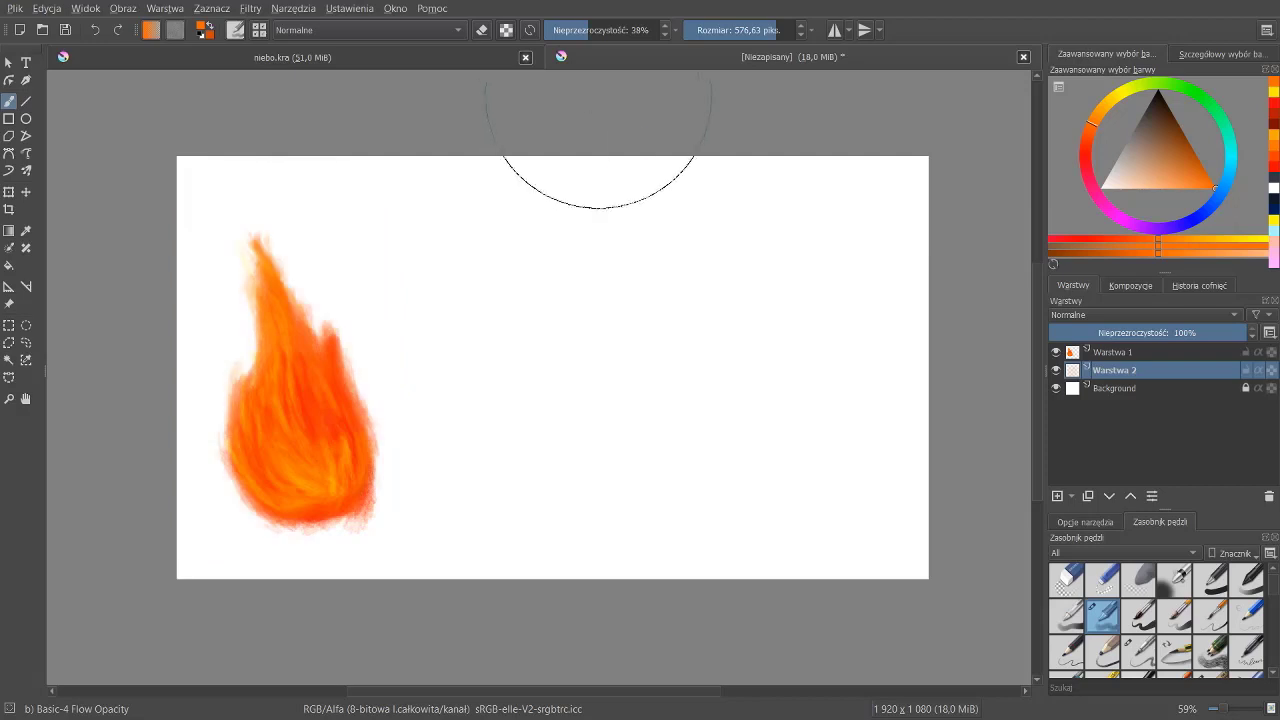
{"action": "left_click_drag", "start_coordinate": [737, 31], "coordinate": [749, 31]}
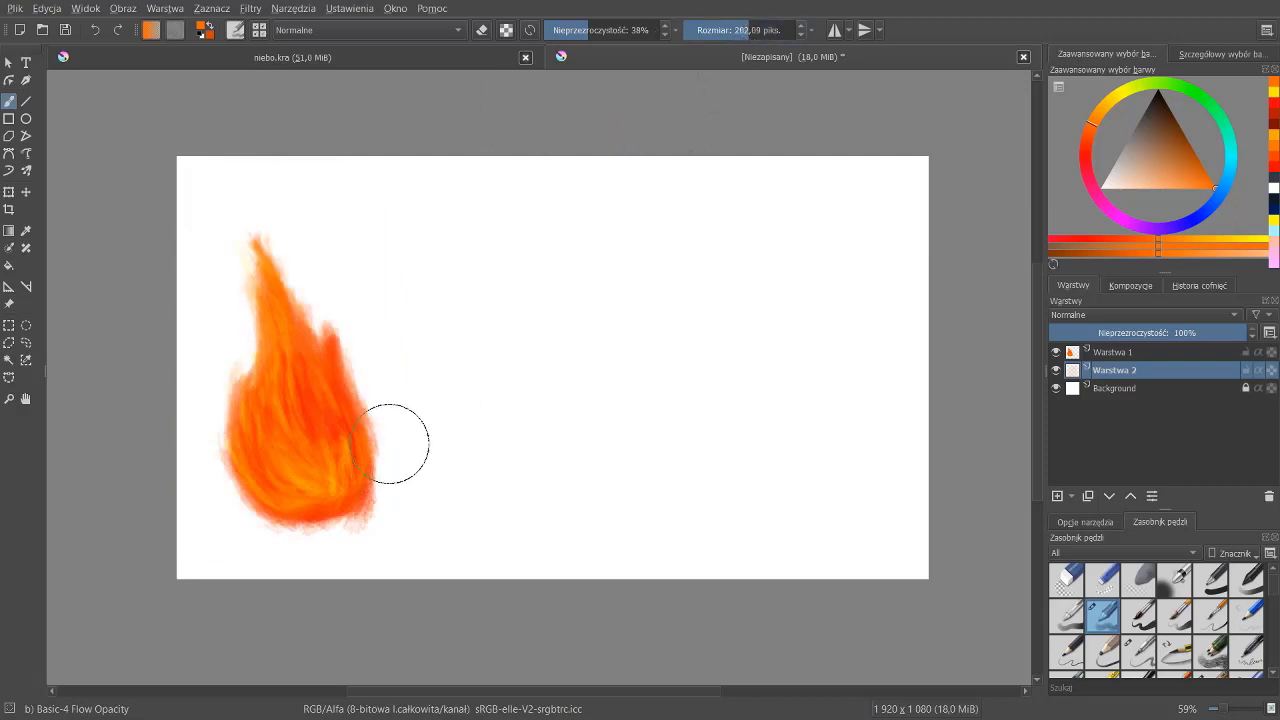
{"action": "mouse_move", "coordinate": [235, 445]}
{"action": "left_mouse_down"}
{"action": "mouse_move", "coordinate": [229, 386]}
{"action": "mouse_move", "coordinate": [229, 451]}
{"action": "mouse_move", "coordinate": [286, 257]}
{"action": "mouse_move", "coordinate": [374, 400]}
{"action": "mouse_move", "coordinate": [379, 476]}
{"action": "left_mouse_up"}
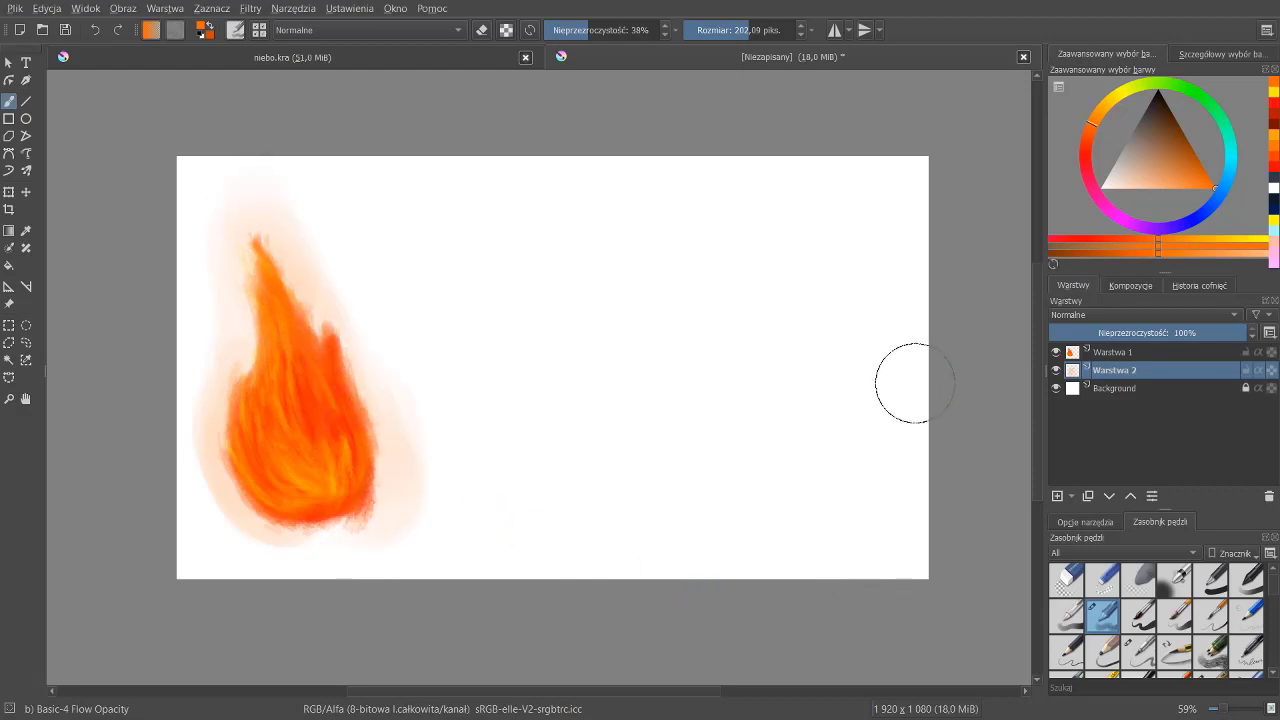
{"action": "key", "text": "ctrl+z"}
{"action": "key", "text": "ctrl+z"}
{"action": "key", "text": "ctrl+z"}
{"action": "key", "text": "ctrl+z"}
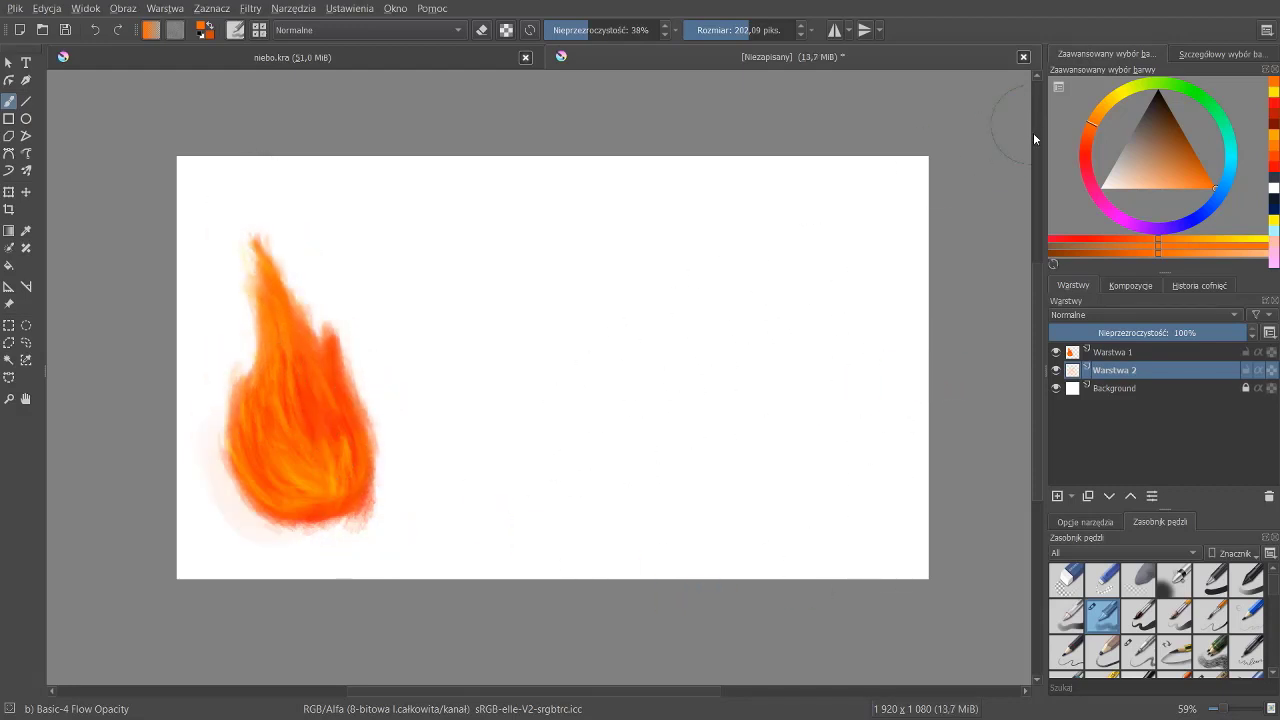
{"action": "key", "text": "ctrl+z"}
{"action": "key", "text": "ctrl+z"}
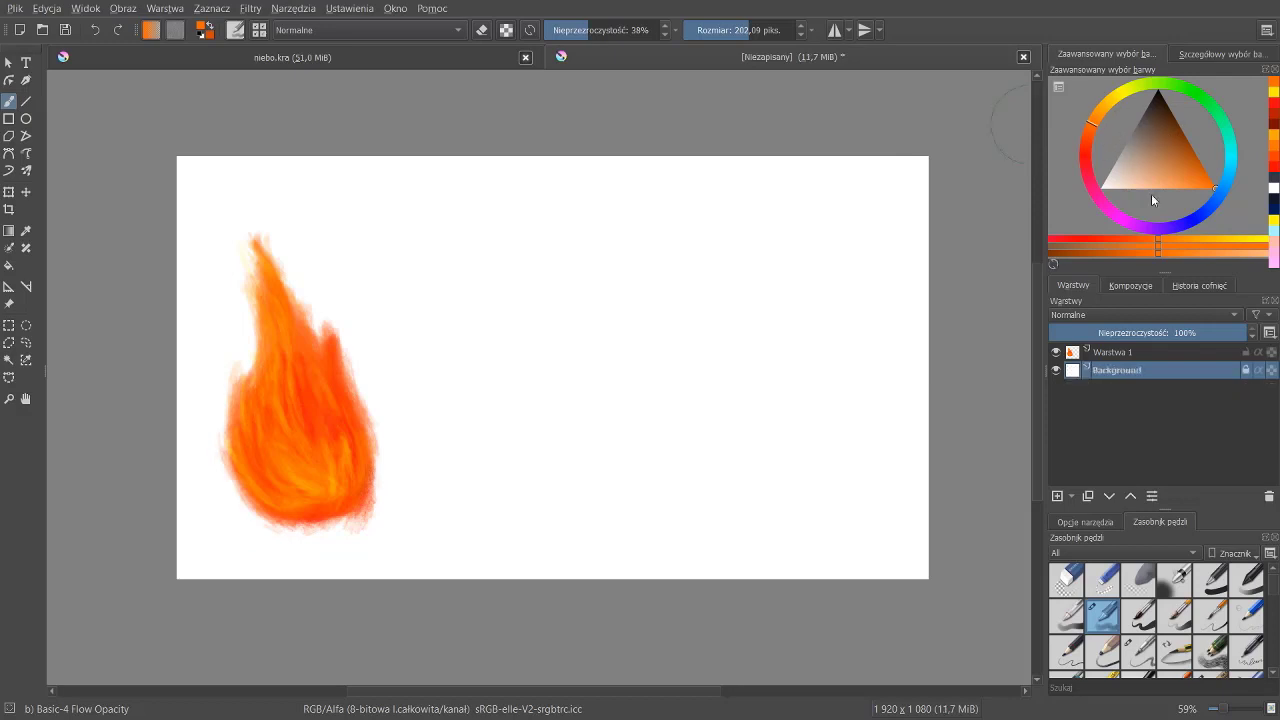
Pick dark purple, add a new layer, then paint and undo a shadow around the flame
{"action": "left_click", "coordinate": [1170, 227]}
{"action": "left_click", "coordinate": [1179, 125]}
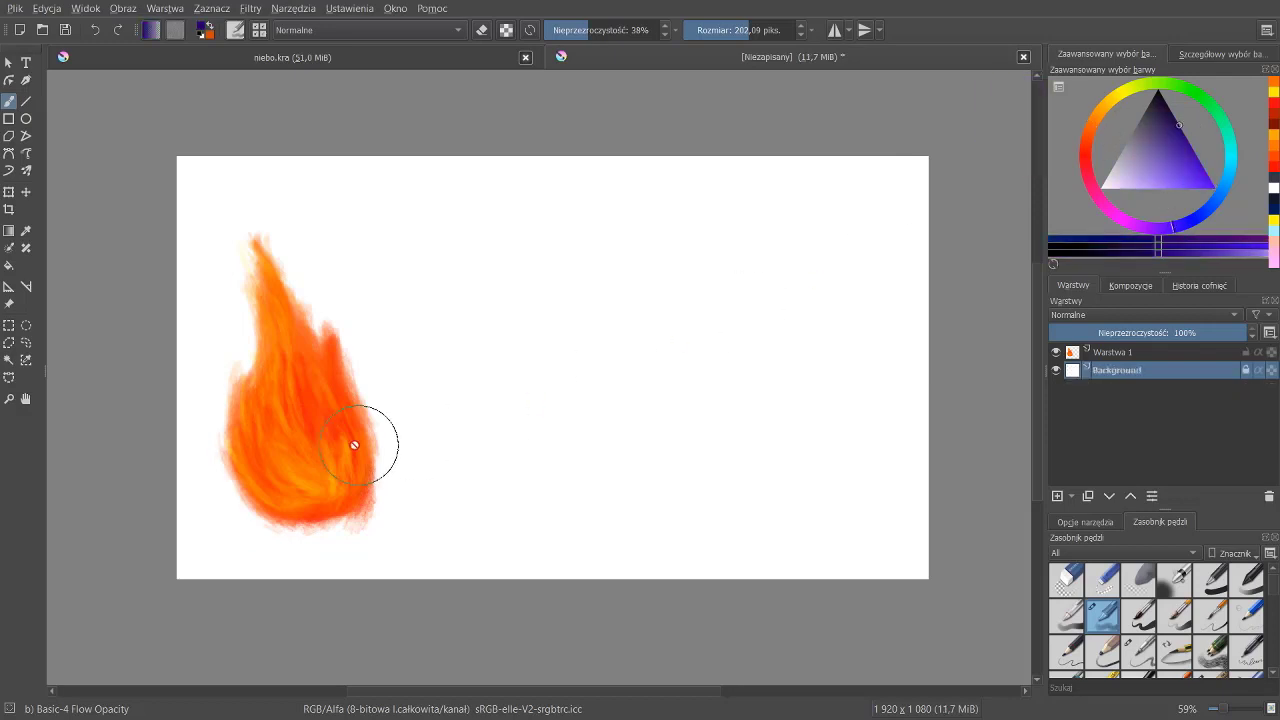
{"action": "left_click", "coordinate": [229, 448]}
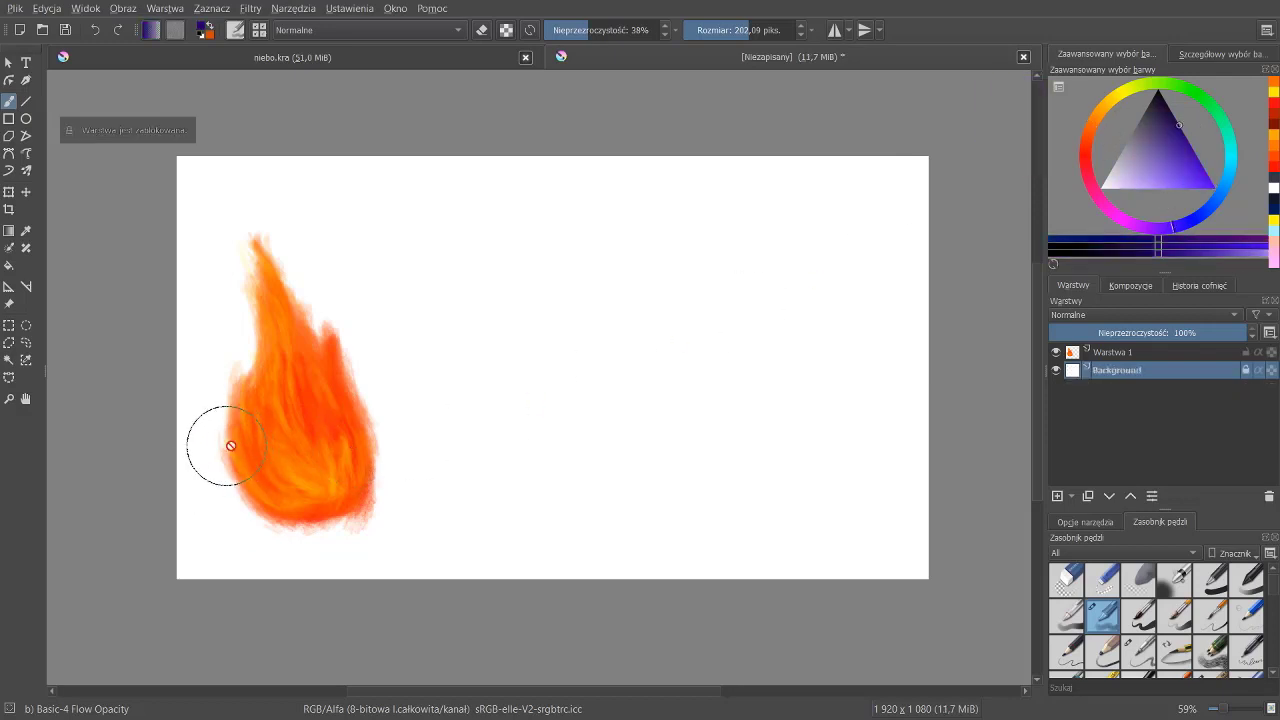
{"action": "left_click", "coordinate": [1059, 495]}
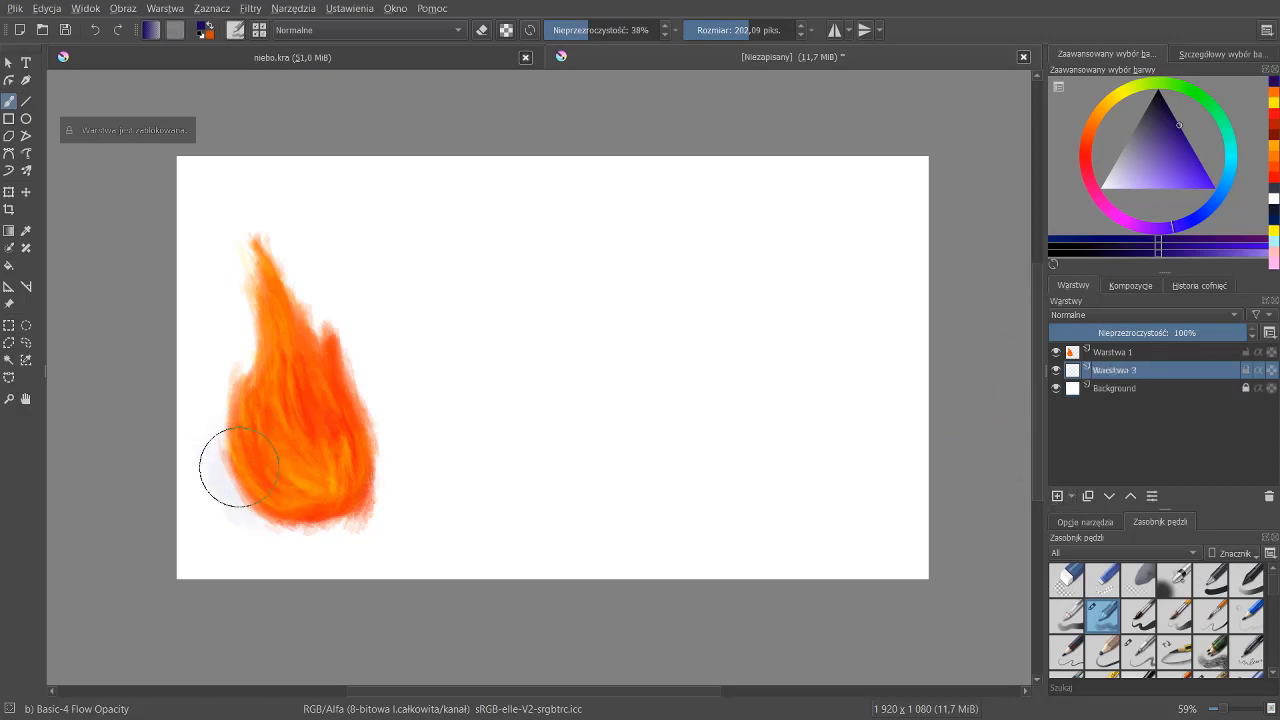
{"action": "mouse_move", "coordinate": [243, 466]}
{"action": "left_mouse_down"}
{"action": "mouse_move", "coordinate": [251, 483]}
{"action": "mouse_move", "coordinate": [229, 431]}
{"action": "mouse_move", "coordinate": [251, 271]}
{"action": "mouse_move", "coordinate": [326, 314]}
{"action": "mouse_move", "coordinate": [383, 429]}
{"action": "mouse_move", "coordinate": [366, 480]}
{"action": "mouse_move", "coordinate": [223, 494]}
{"action": "mouse_move", "coordinate": [197, 416]}
{"action": "mouse_move", "coordinate": [229, 320]}
{"action": "mouse_move", "coordinate": [357, 343]}
{"action": "mouse_move", "coordinate": [394, 457]}
{"action": "mouse_move", "coordinate": [370, 461]}
{"action": "mouse_move", "coordinate": [229, 386]}
{"action": "mouse_move", "coordinate": [214, 491]}
{"action": "left_mouse_up"}
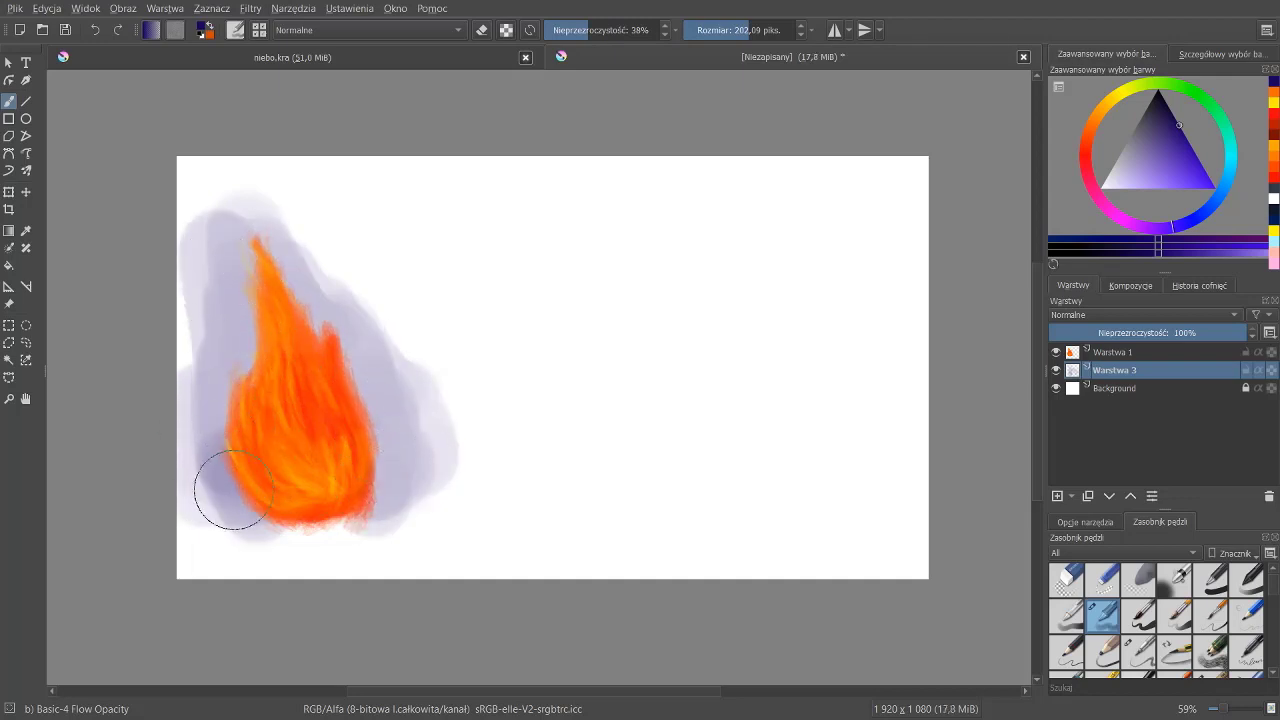
{"action": "key", "text": "ctrl+z"}
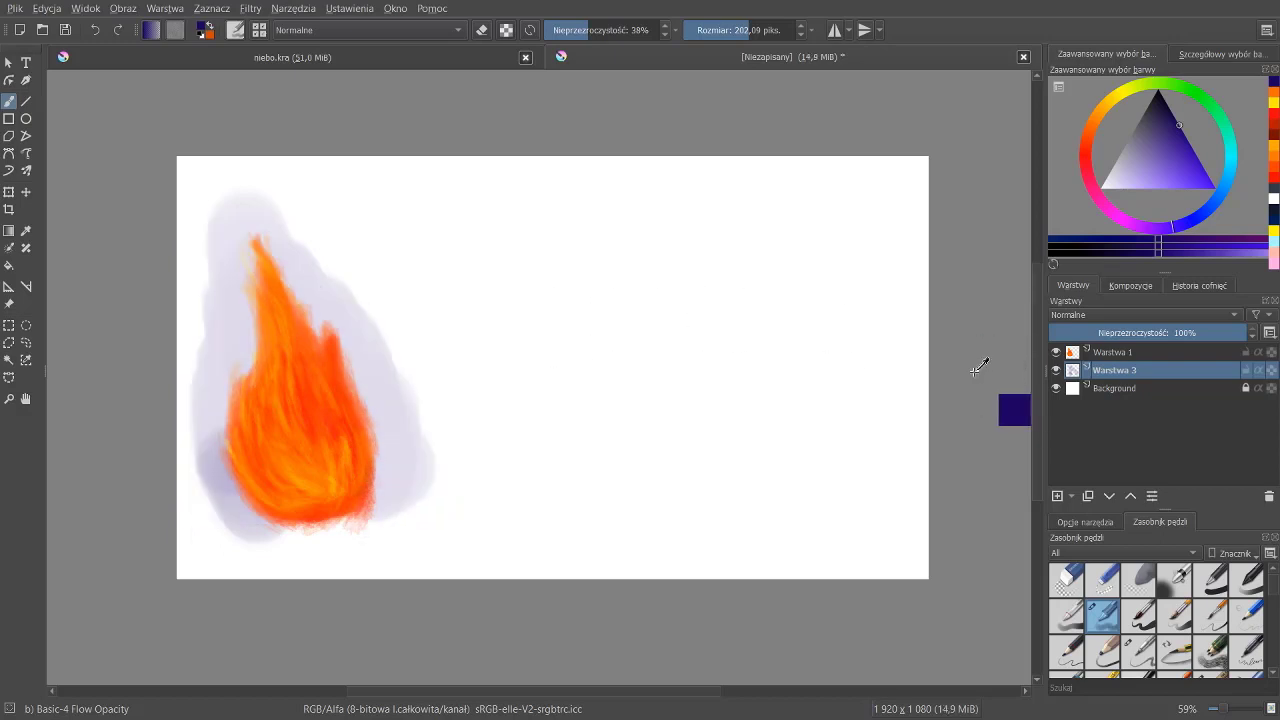
{"action": "key", "text": "ctrl+z"}
{"action": "key", "text": "ctrl+z"}
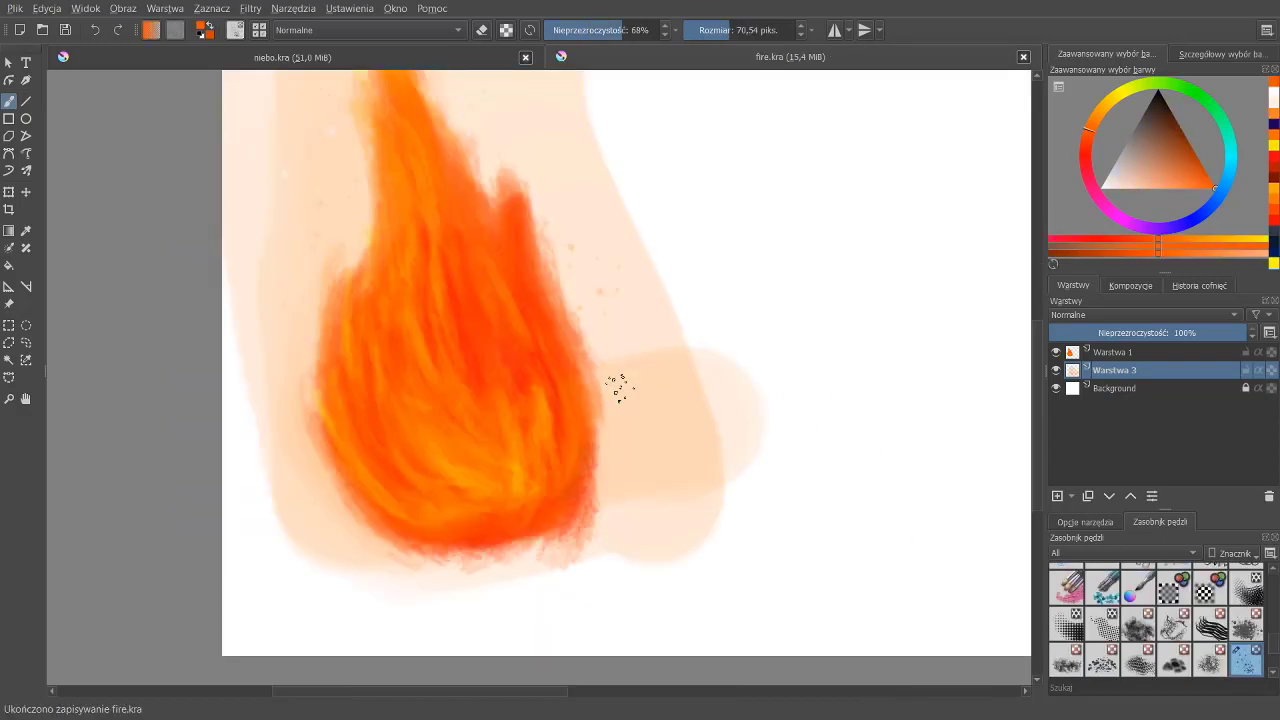
Zoom and pan the view to frame the whole flame drawing
{"action": "left_click_drag", "start_coordinate": [705, 346], "coordinate": [671, 466]}
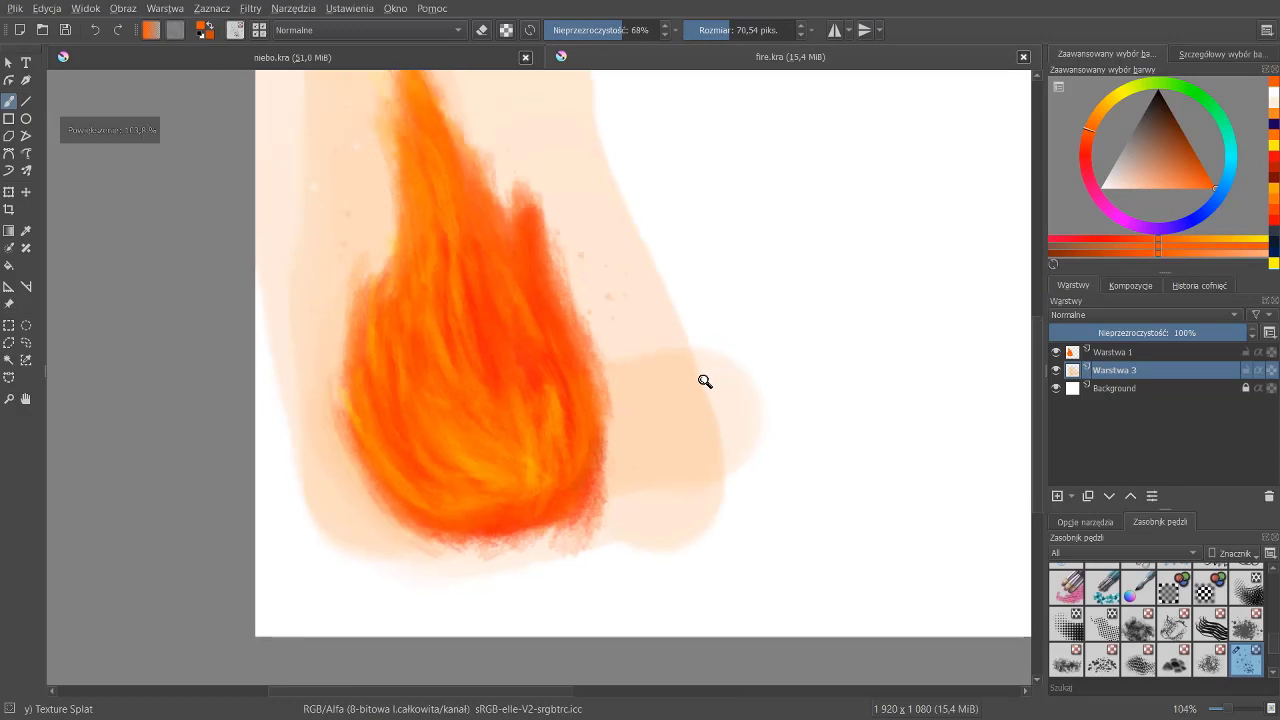
{"action": "left_click_drag", "start_coordinate": [757, 429], "coordinate": [669, 403]}
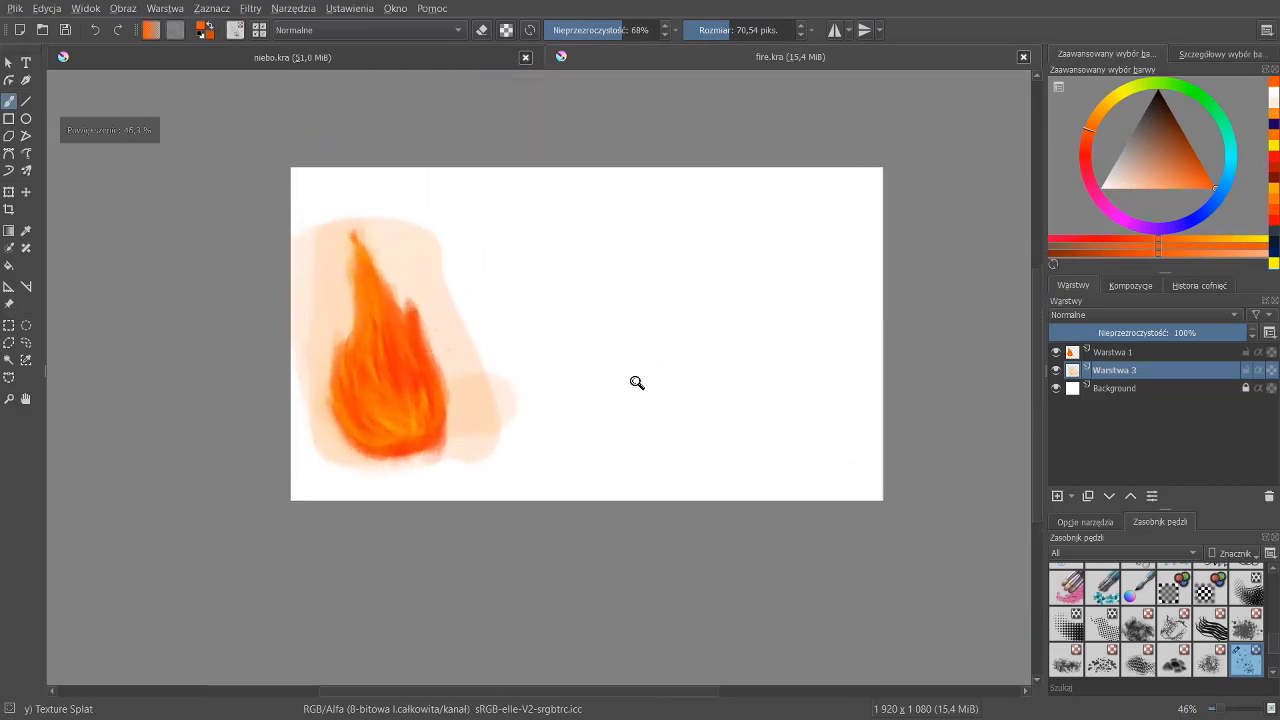
{"action": "left_click_drag", "start_coordinate": [528, 458], "coordinate": [546, 480]}
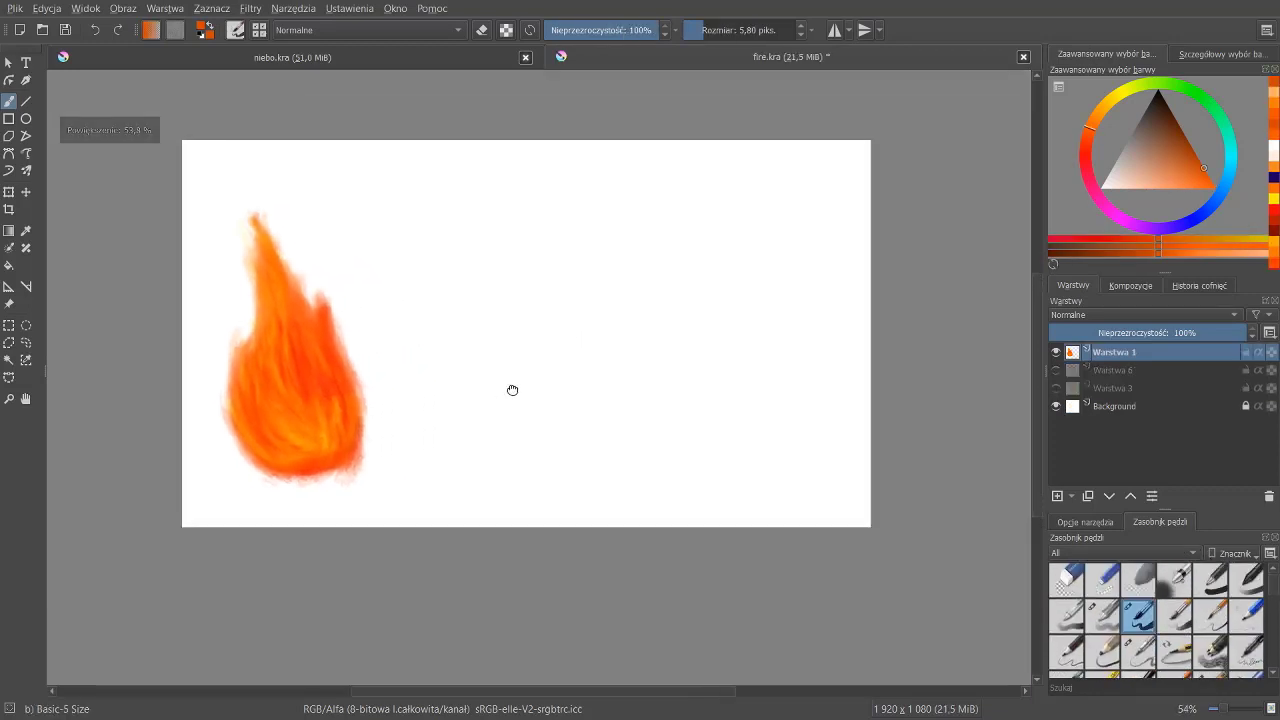
{"action": "left_click_drag", "start_coordinate": [614, 345], "coordinate": [531, 397]}
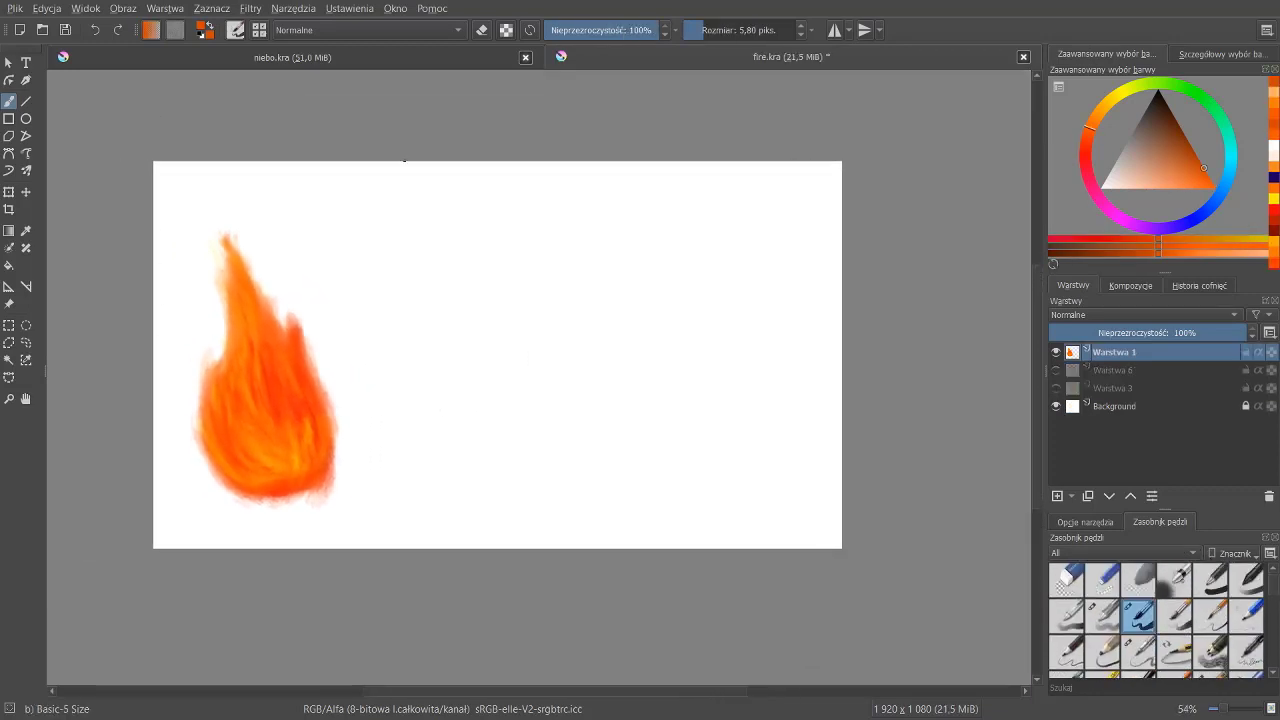
Lasso the flame and move it to the canvas centre, rotating it slightly clockwise
{"action": "left_click", "coordinate": [26, 342]}
{"action": "mouse_move", "coordinate": [224, 197]}
{"action": "left_mouse_down"}
{"action": "mouse_move", "coordinate": [228, 532]}
{"action": "mouse_move", "coordinate": [164, 252]}
{"action": "left_mouse_up"}
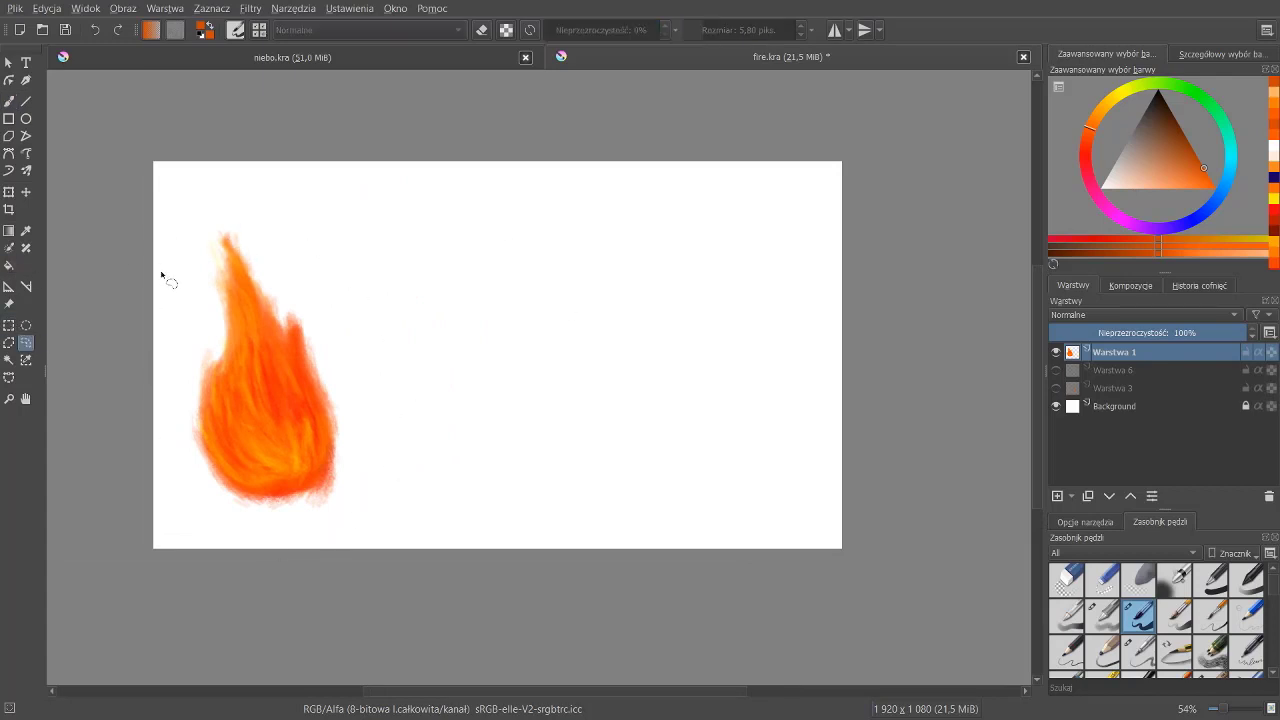
{"action": "key", "text": "ctrl+t"}
{"action": "mouse_move", "coordinate": [320, 369]}
{"action": "left_mouse_down"}
{"action": "mouse_move", "coordinate": [523, 371]}
{"action": "mouse_move", "coordinate": [558, 403]}
{"action": "left_mouse_up"}
{"action": "left_click_drag", "start_coordinate": [638, 184], "coordinate": [668, 202]}
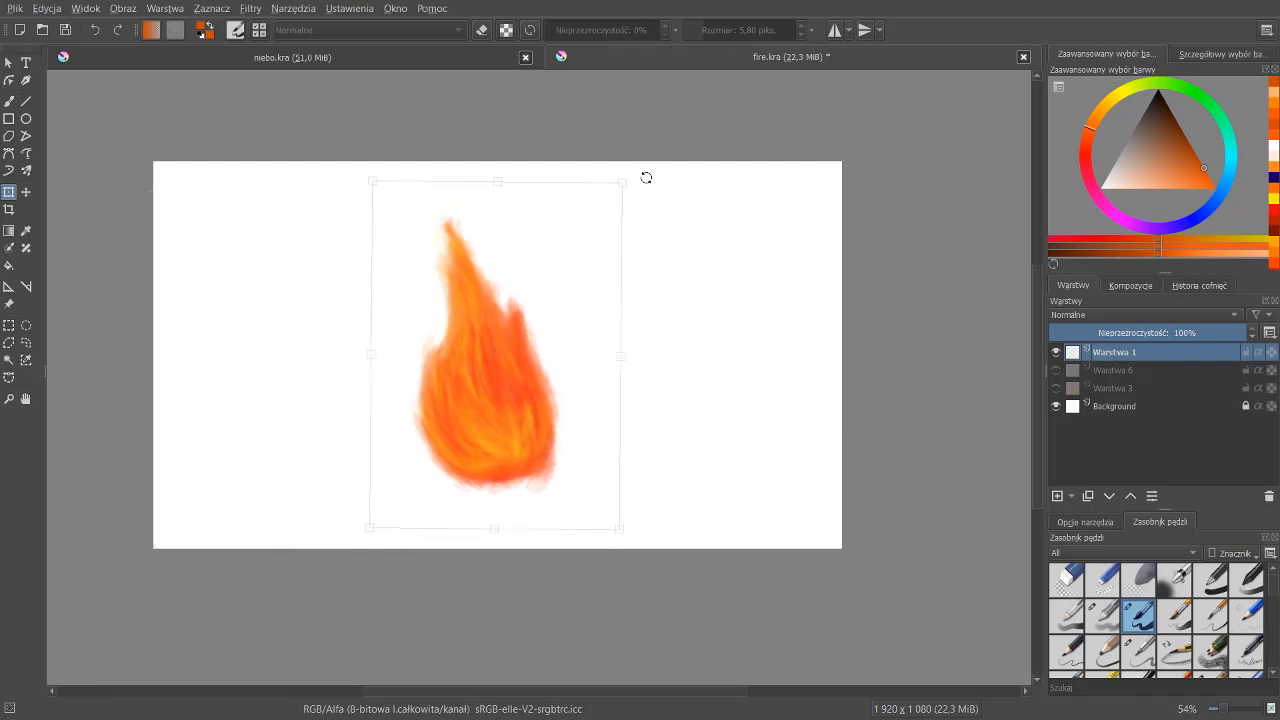
{"action": "left_click_drag", "start_coordinate": [480, 428], "coordinate": [491, 434]}
{"action": "key", "text": "Return"}
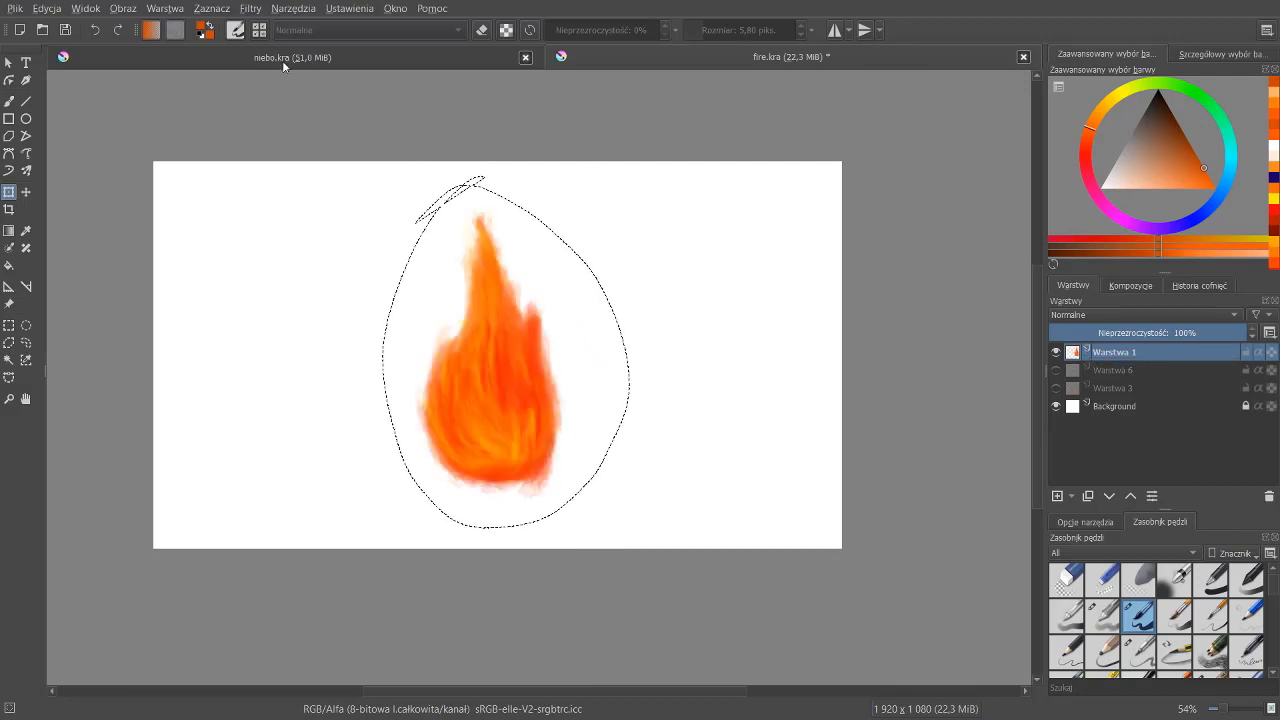
Clear the selection around the flame and zoom in on it
{"action": "left_click", "coordinate": [214, 10]}
{"action": "left_click", "coordinate": [223, 46]}
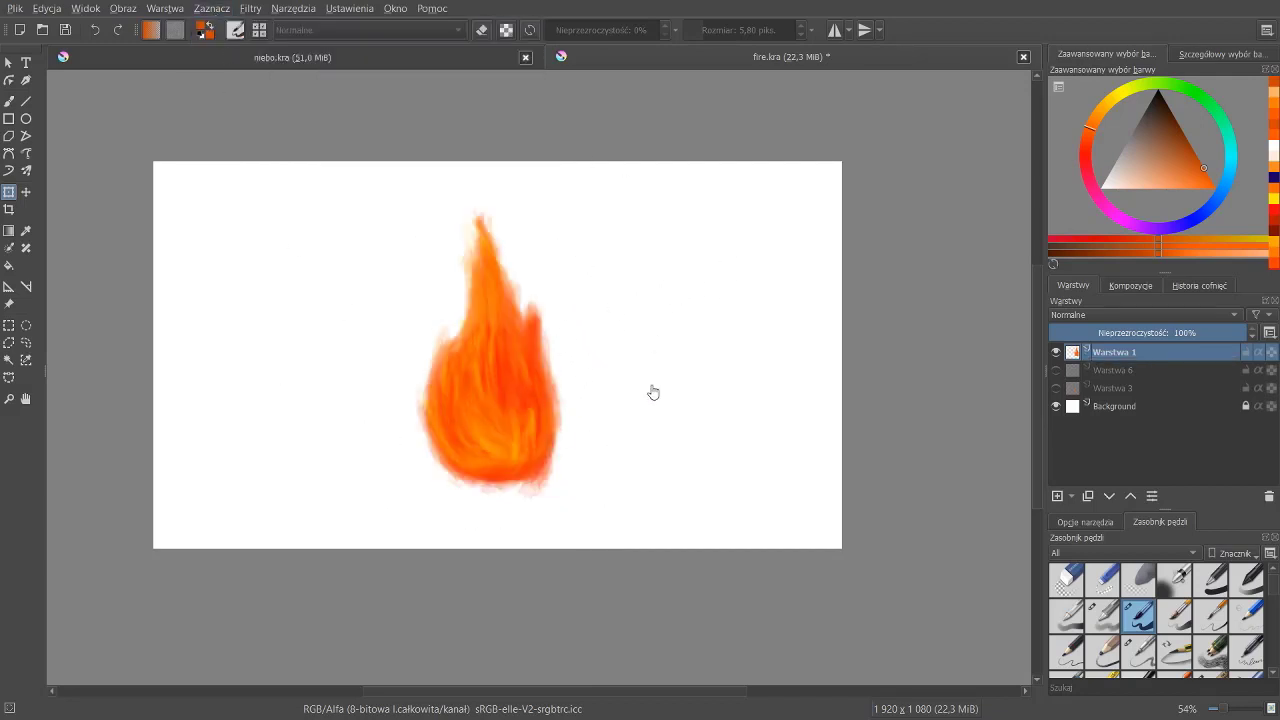
{"action": "mouse_move", "coordinate": [540, 407]}
{"action": "left_mouse_down"}
{"action": "mouse_move", "coordinate": [606, 363]}
{"action": "mouse_move", "coordinate": [700, 434]}
{"action": "mouse_move", "coordinate": [683, 417]}
{"action": "mouse_move", "coordinate": [571, 457]}
{"action": "mouse_move", "coordinate": [620, 429]}
{"action": "mouse_move", "coordinate": [591, 443]}
{"action": "mouse_move", "coordinate": [594, 457]}
{"action": "mouse_move", "coordinate": [536, 449]}
{"action": "mouse_move", "coordinate": [534, 414]}
{"action": "mouse_move", "coordinate": [557, 416]}
{"action": "left_mouse_up"}
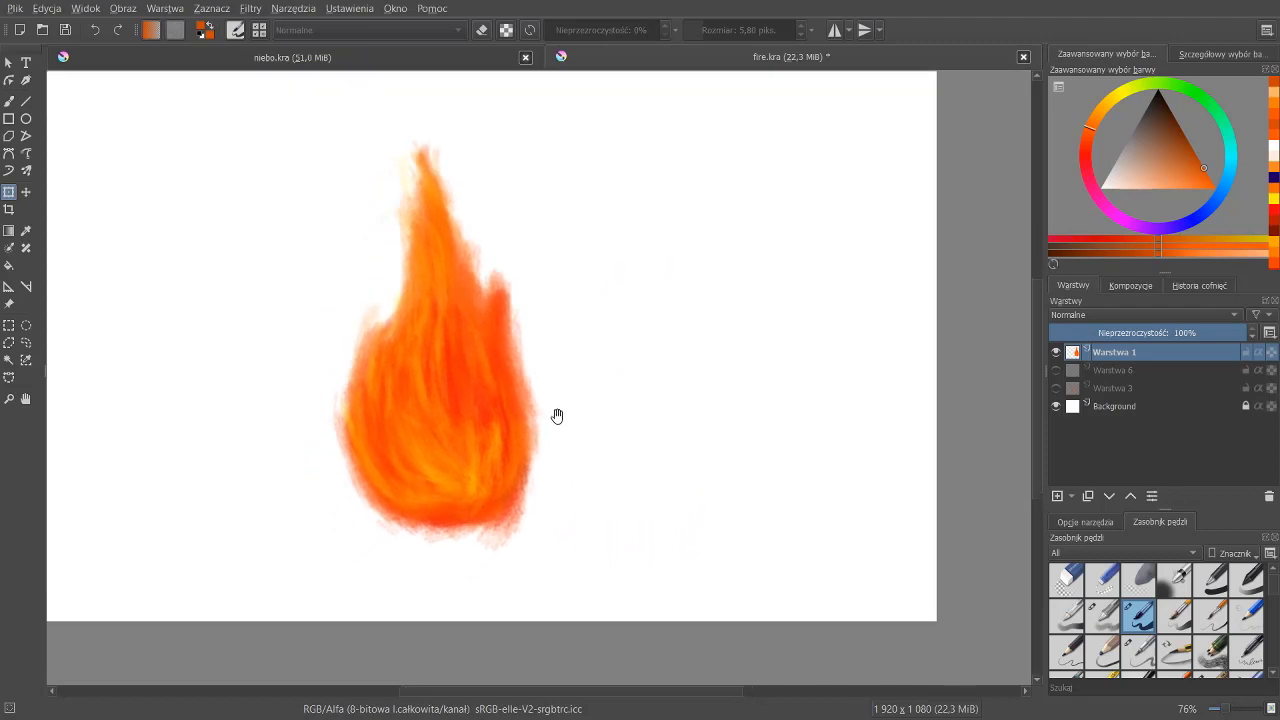
Add an empty layer, change the foreground colour, and draw a text box at the top-left
{"action": "left_click", "coordinate": [1058, 496]}
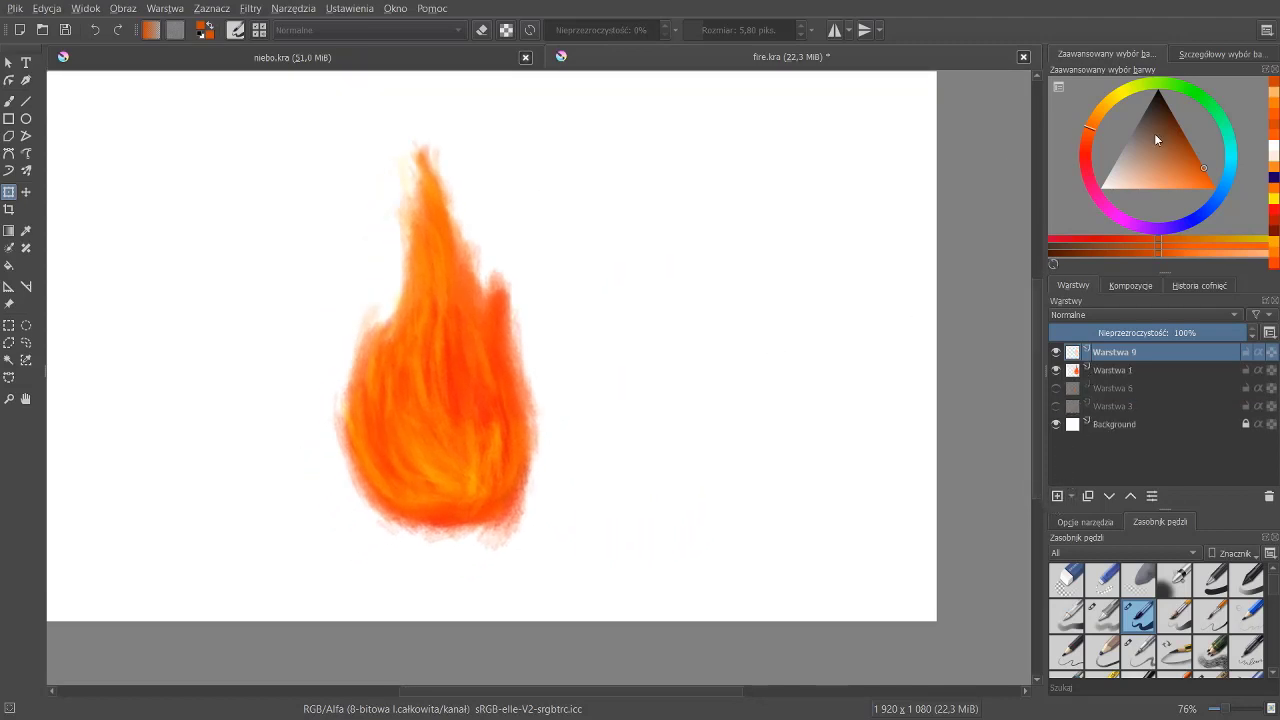
{"action": "left_click_drag", "start_coordinate": [1175, 142], "coordinate": [1190, 122]}
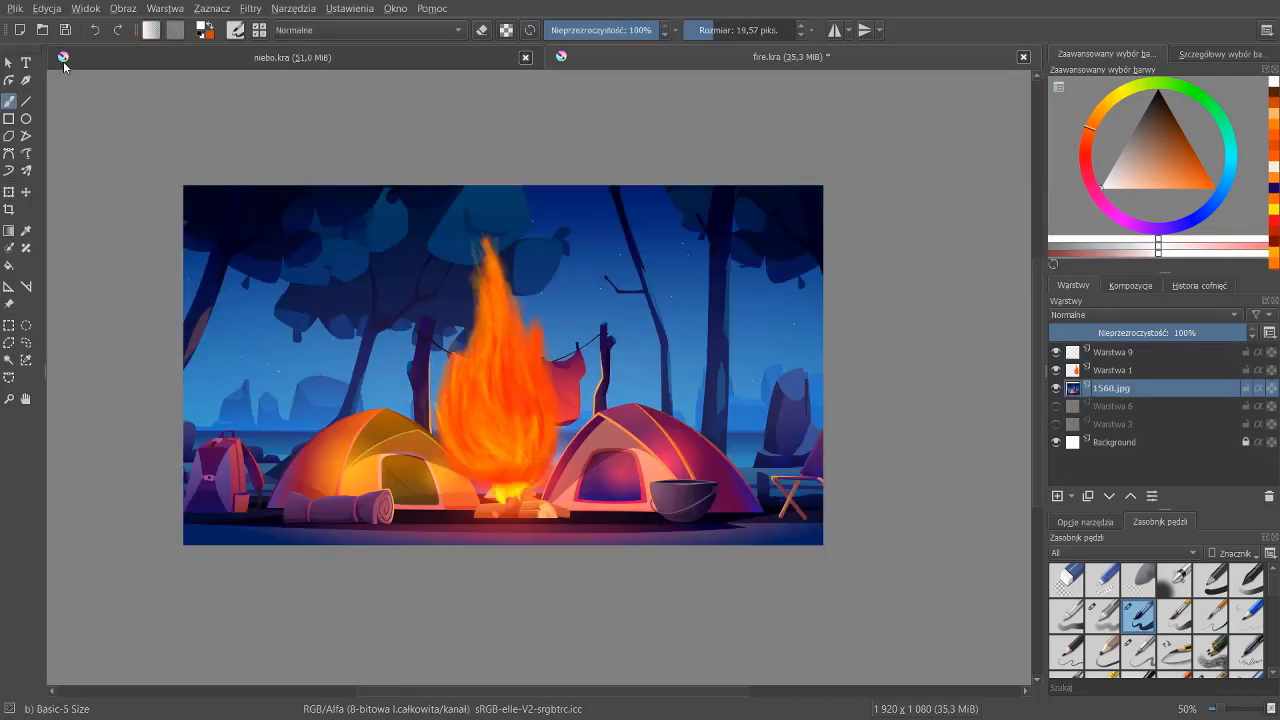
{"action": "left_click", "coordinate": [26, 62]}
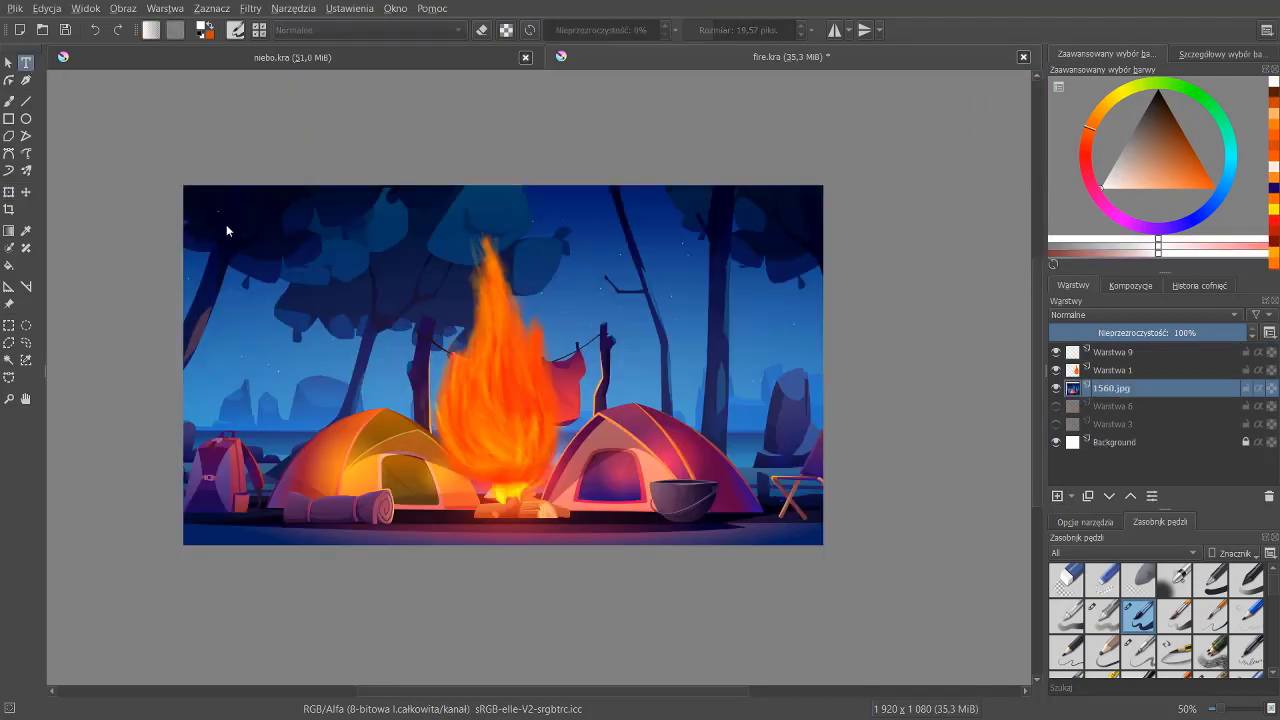
{"action": "left_click_drag", "start_coordinate": [207, 194], "coordinate": [446, 271]}
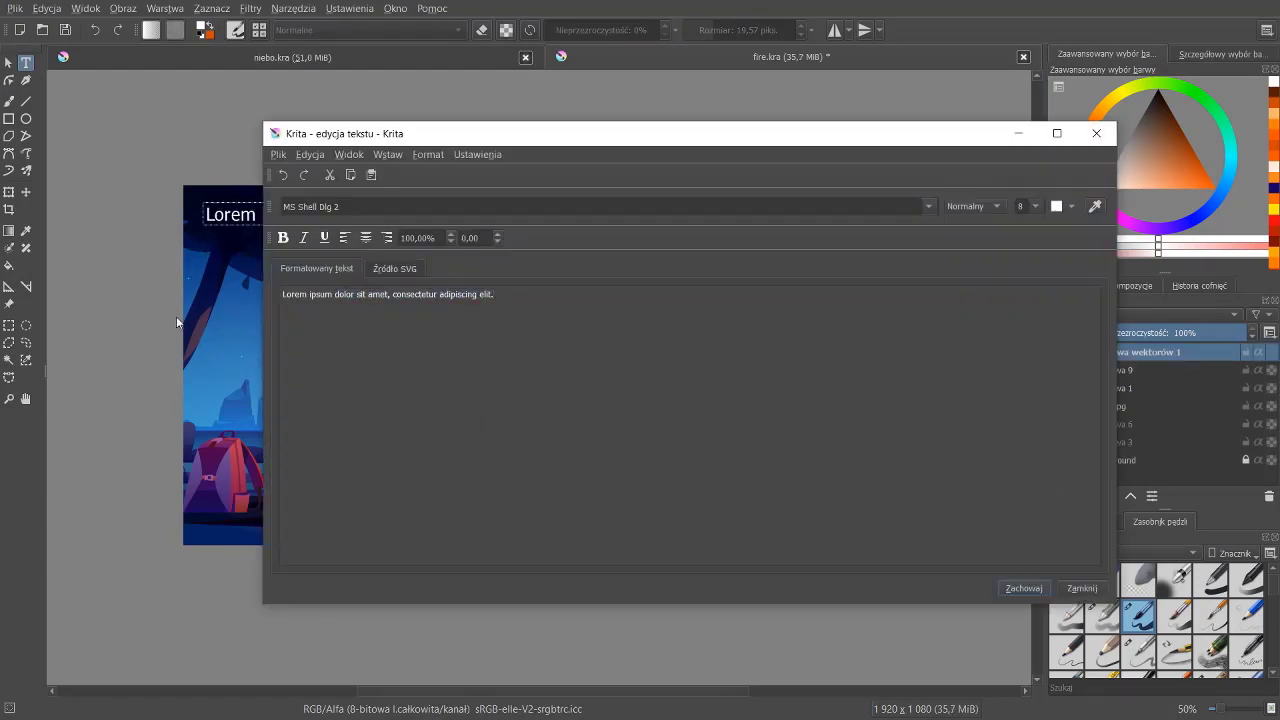
Replace the Lorem placeholder with 'For example' and make the text white
{"action": "key", "text": "BackSpace"}
{"action": "key", "text": "BackSpace"}
{"action": "key", "text": "BackSpace"}
{"action": "key", "text": "BackSpace"}
{"action": "key", "text": "BackSpace"}
{"action": "key", "text": "BackSpace"}
{"action": "key", "text": "BackSpace"}
{"action": "key", "text": "BackSpace"}
{"action": "key", "text": "BackSpace"}
{"action": "key", "text": "BackSpace"}
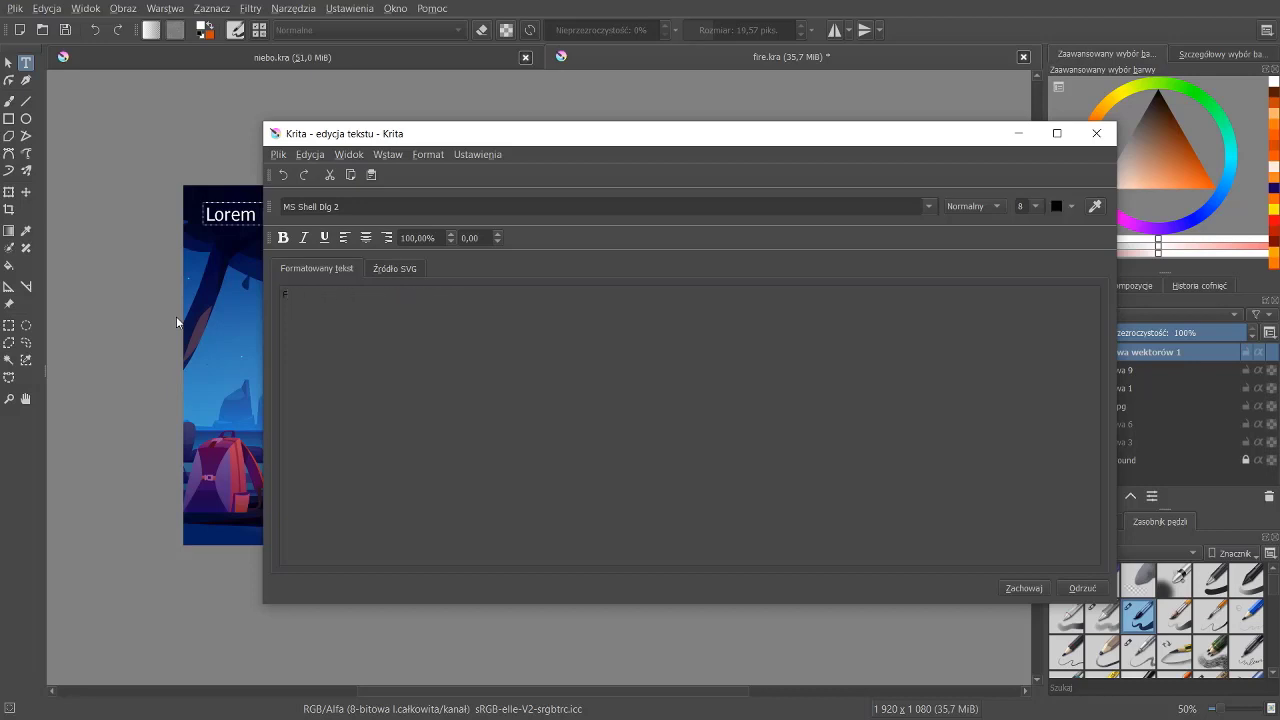
{"action": "type", "text": "or exam"}
{"action": "type", "text": "ple"}
{"action": "left_click", "coordinate": [1070, 206]}
{"action": "left_click", "coordinate": [1139, 410]}
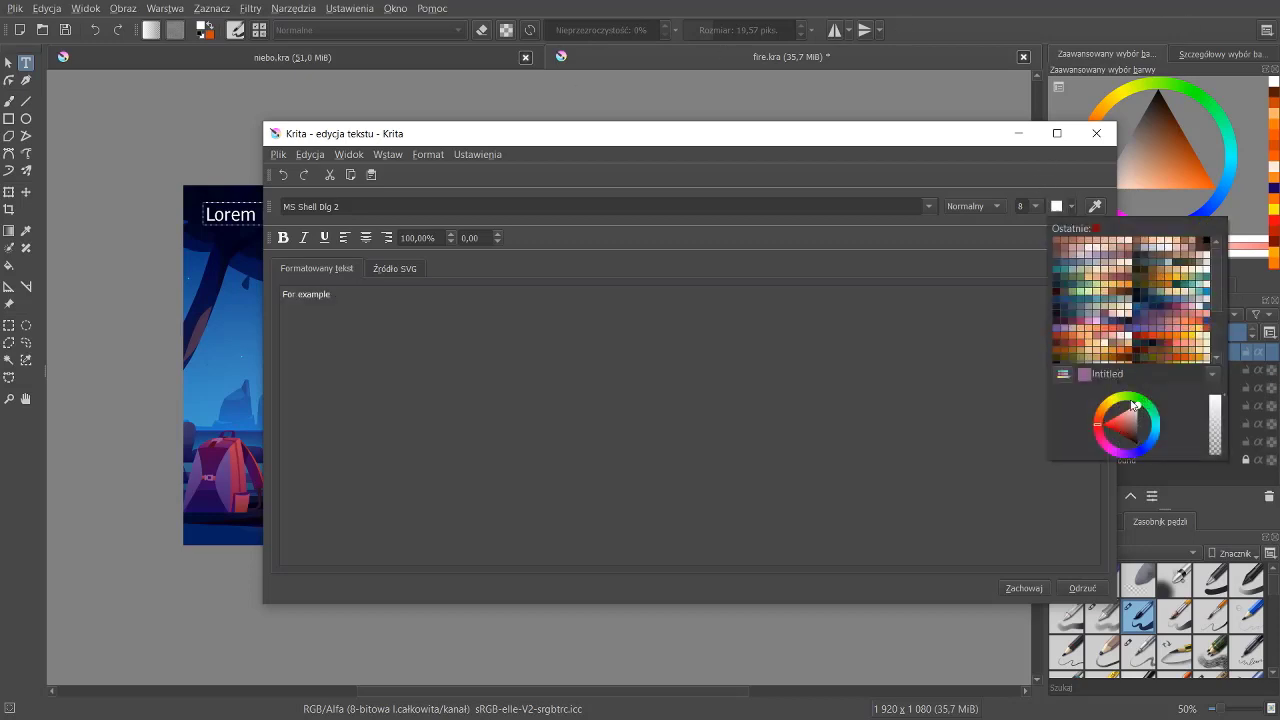
{"action": "left_click", "coordinate": [892, 397]}
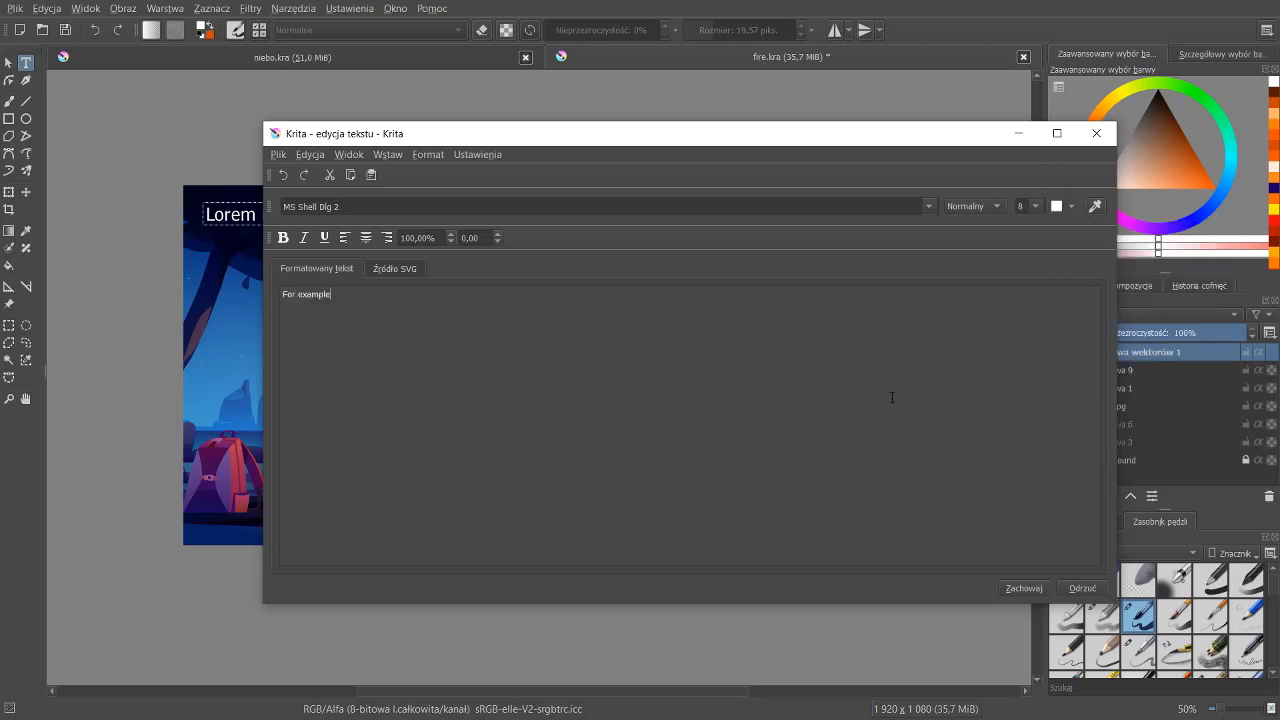
Save the 'For example' text to the canvas, close the editor, and select layer Warstwa 1
{"action": "left_click", "coordinate": [1017, 589]}
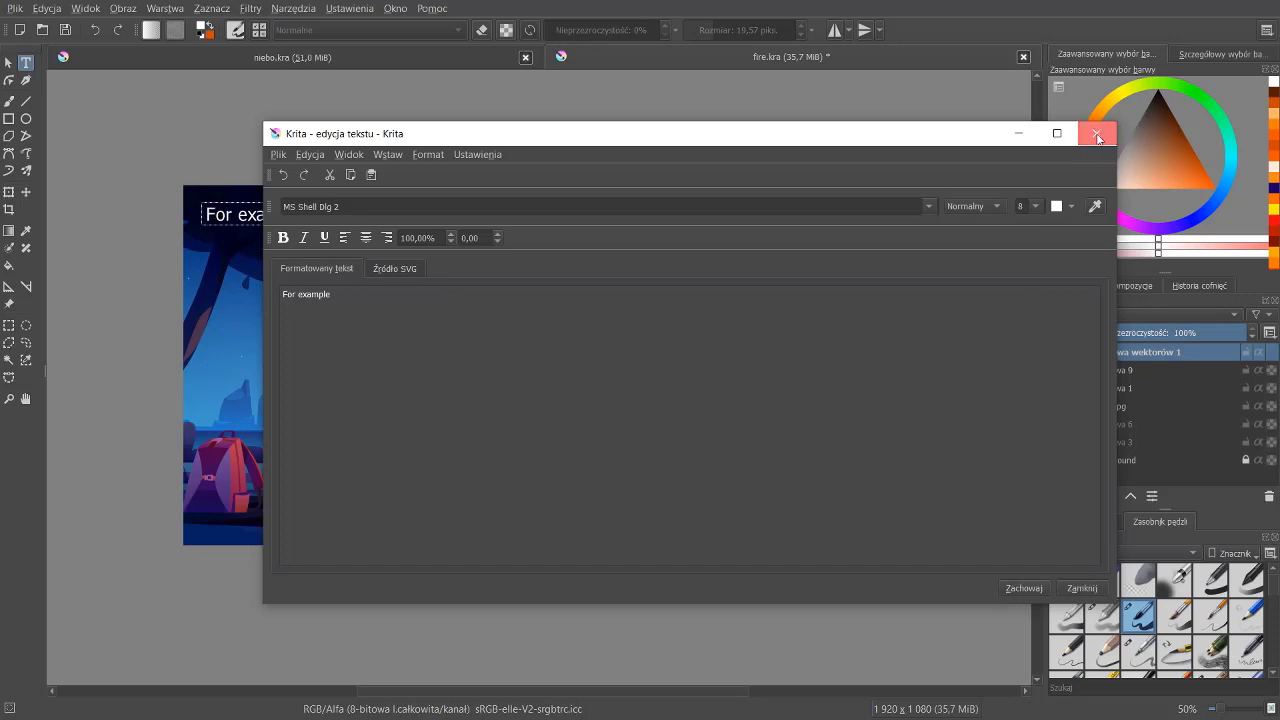
{"action": "left_click", "coordinate": [1096, 133]}
{"action": "key", "text": "Escape"}
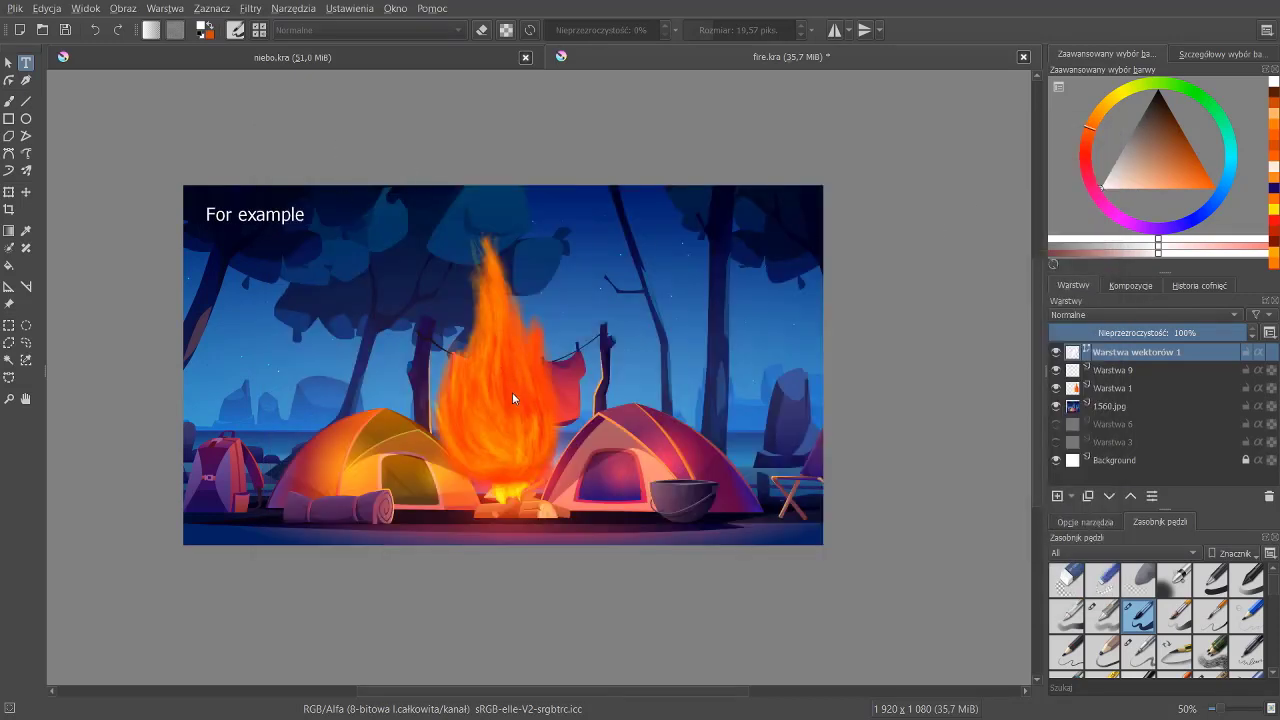
{"action": "left_click", "coordinate": [1103, 390]}
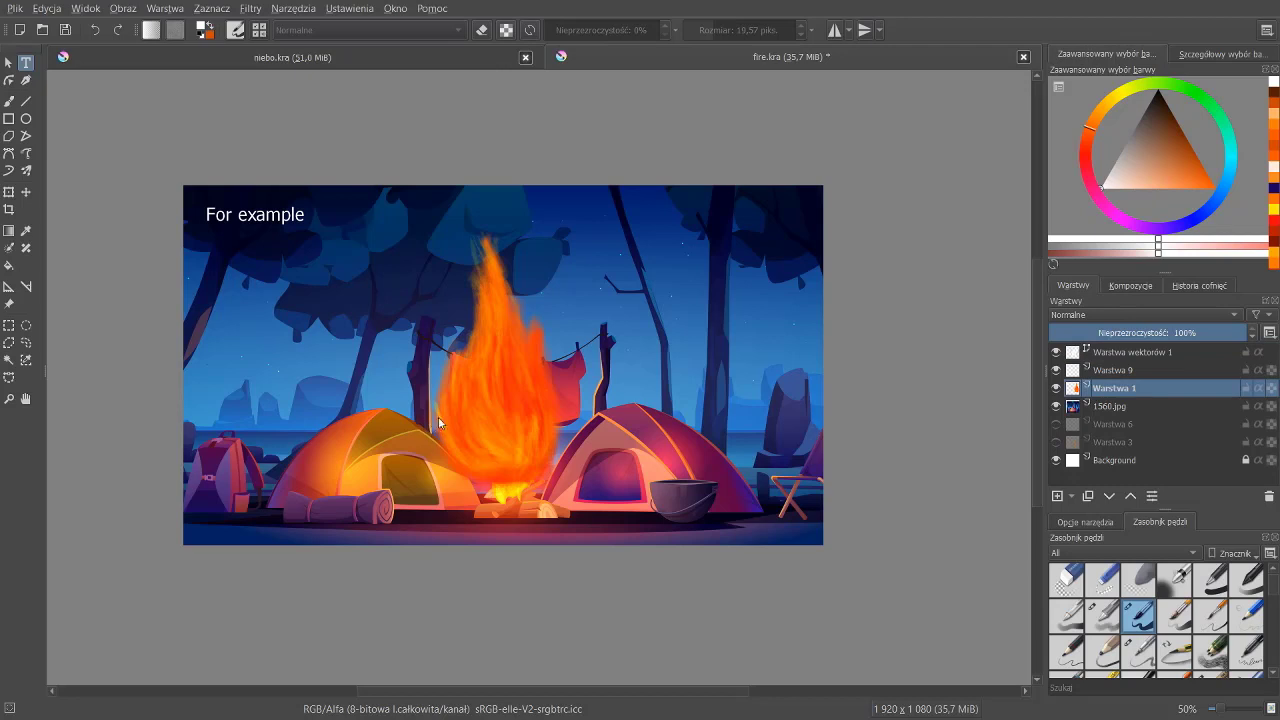
Transform-scale the flame down and position it on the campfire logs between the tents
{"action": "key", "text": "ctrl+t"}
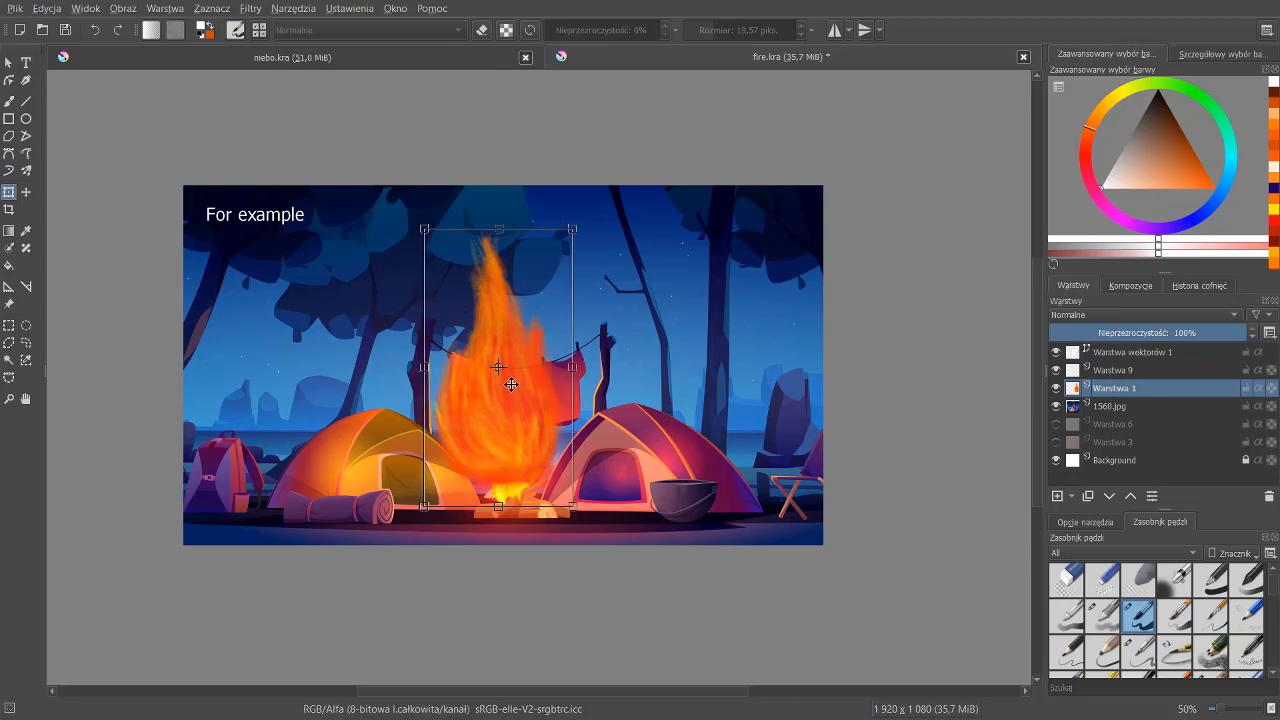
{"action": "left_click_drag", "start_coordinate": [507, 370], "coordinate": [522, 390]}
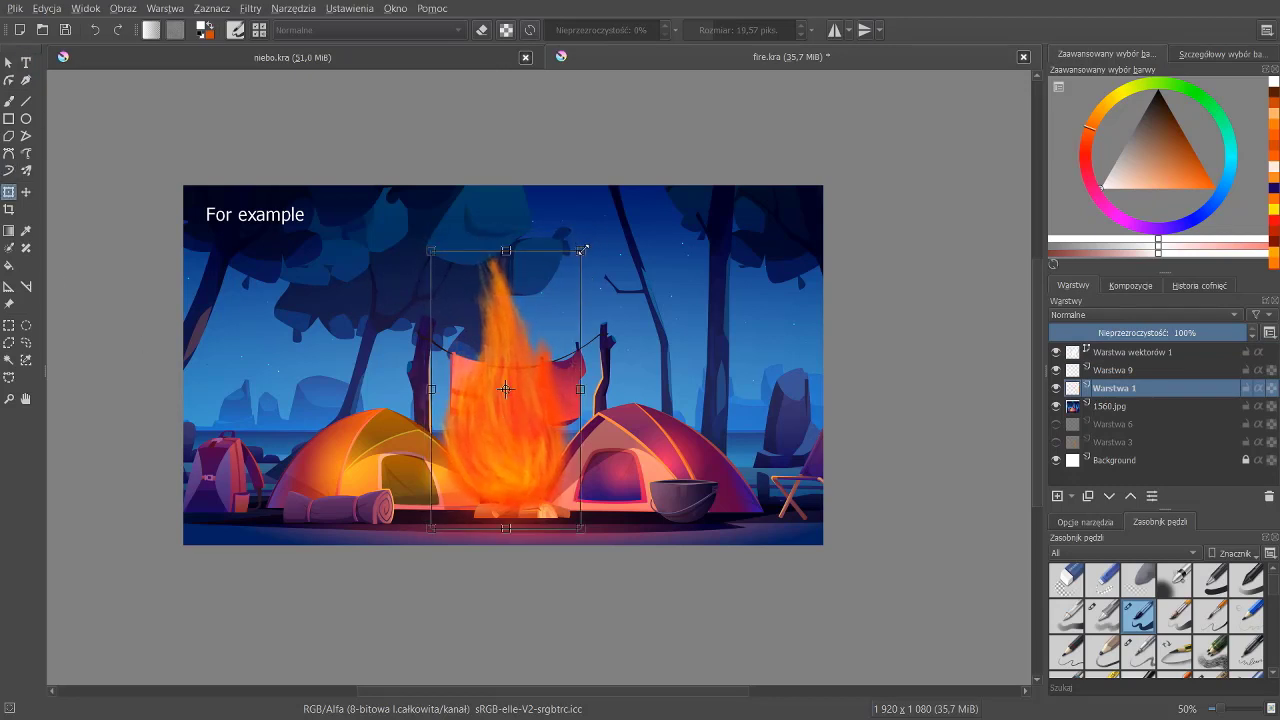
{"action": "left_click_drag", "start_coordinate": [583, 250], "coordinate": [515, 482]}
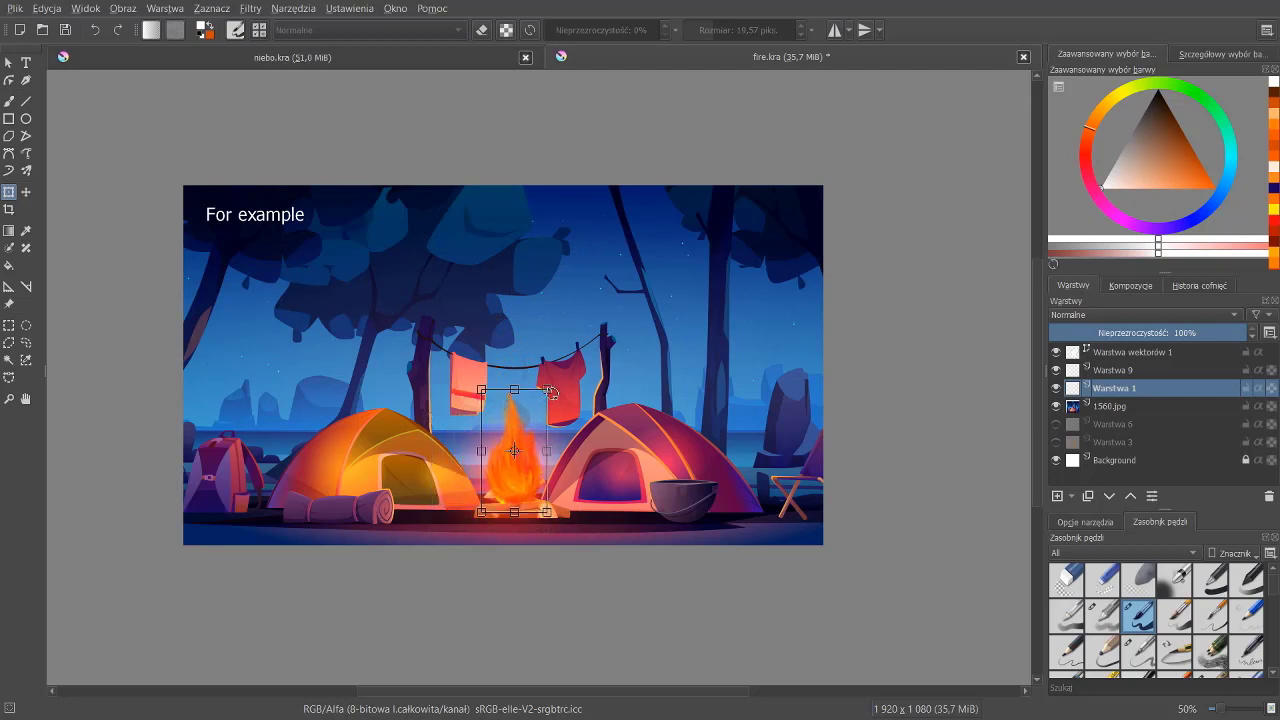
{"action": "left_click_drag", "start_coordinate": [520, 460], "coordinate": [508, 494]}
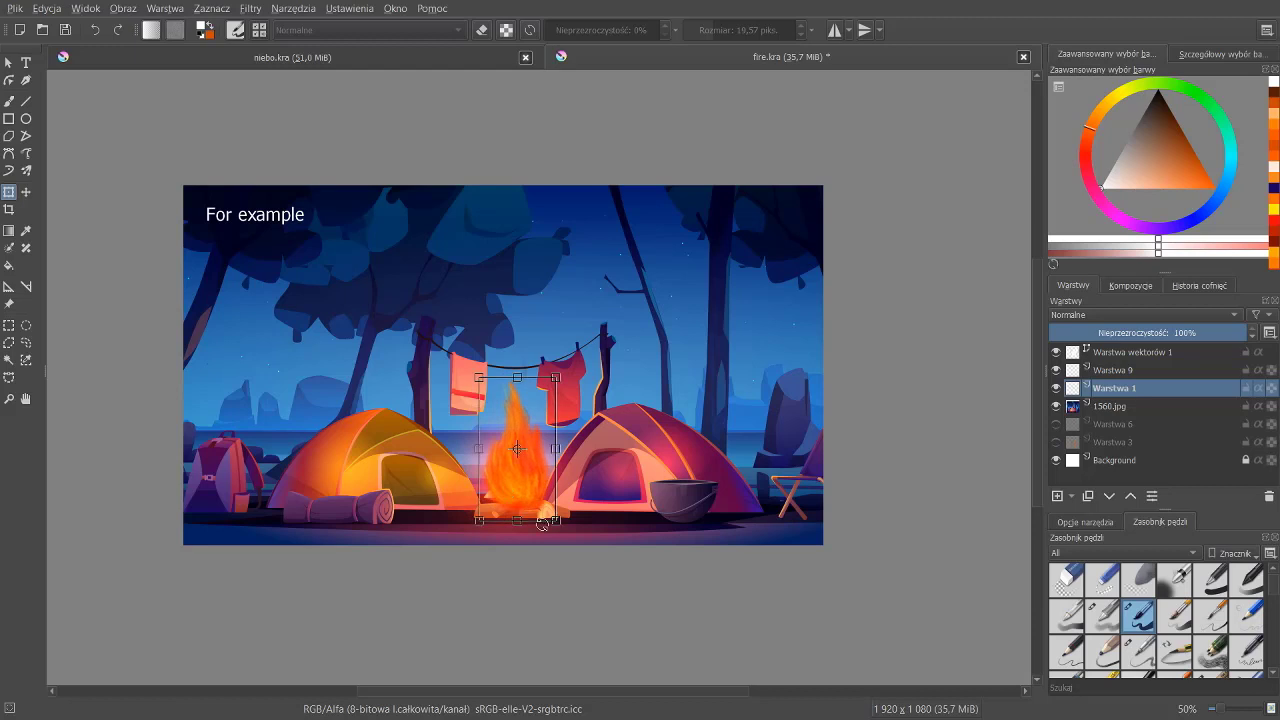
{"action": "scroll", "coordinate": [560, 470], "scroll_direction": "up", "scroll_amount": 5}
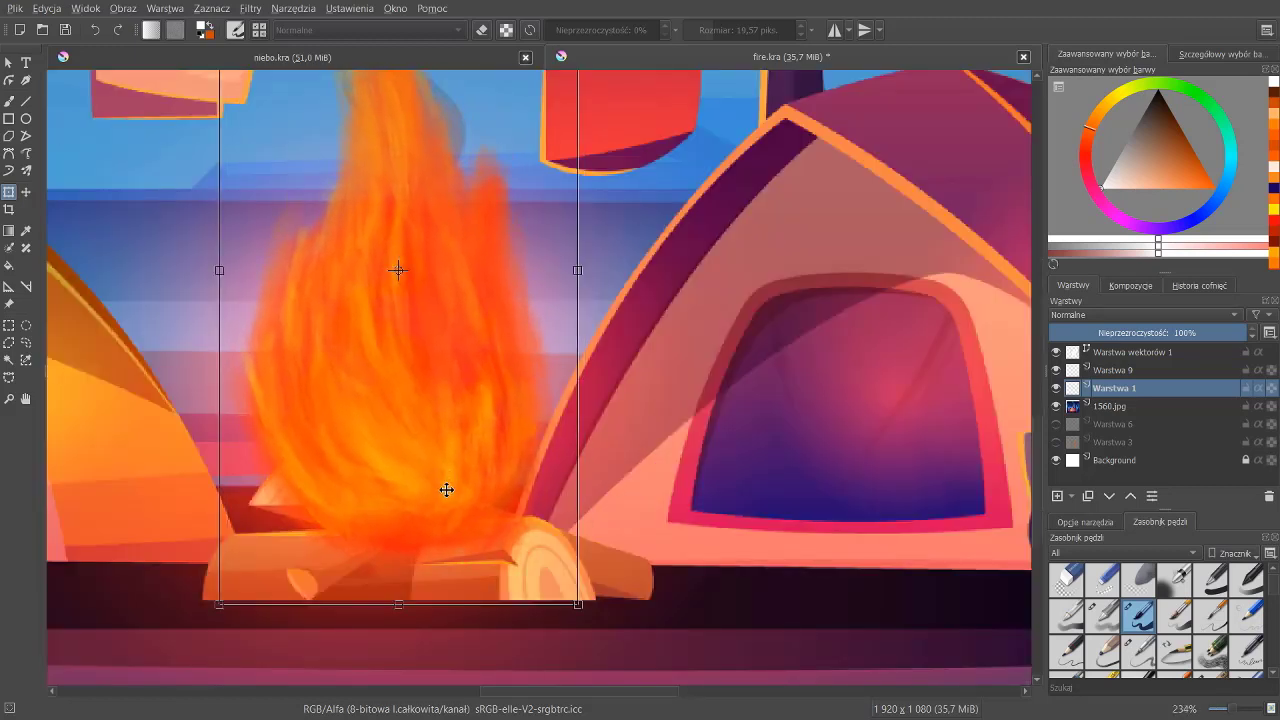
{"action": "left_click_drag", "start_coordinate": [450, 488], "coordinate": [458, 480]}
{"action": "scroll", "coordinate": [585, 371], "scroll_direction": "down", "scroll_amount": 7}
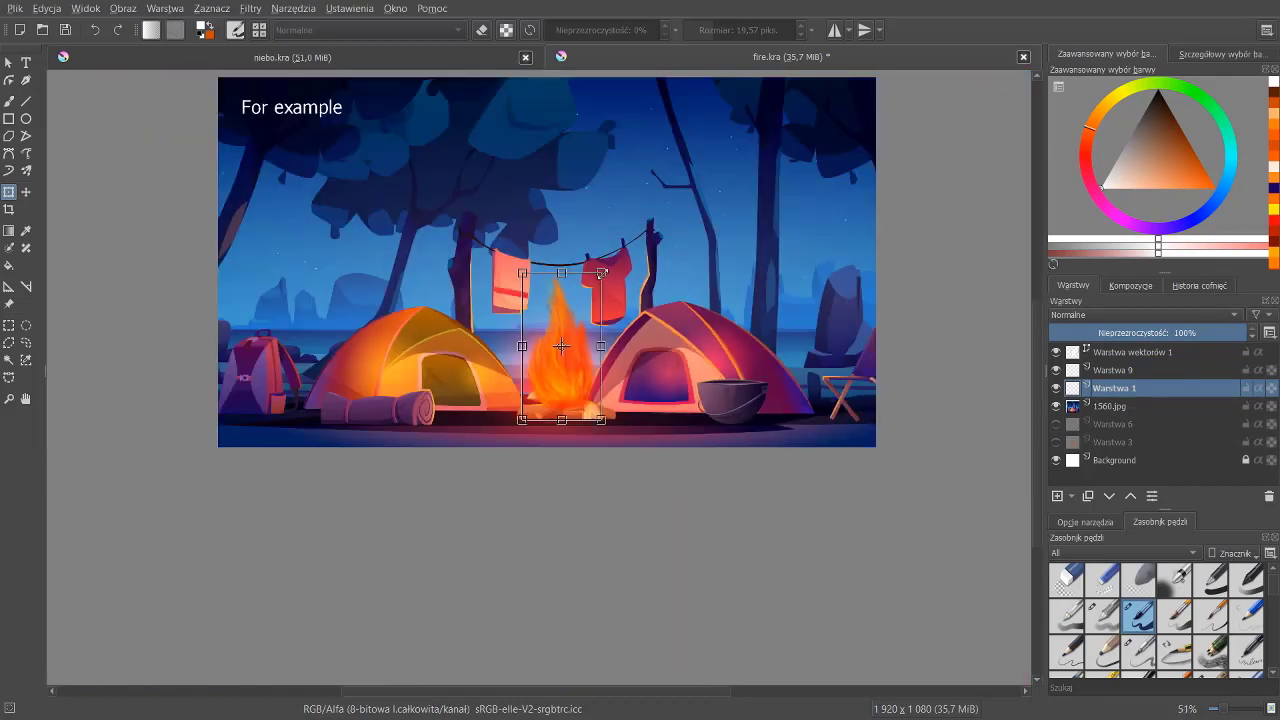
{"action": "left_click_drag", "start_coordinate": [601, 273], "coordinate": [594, 288]}
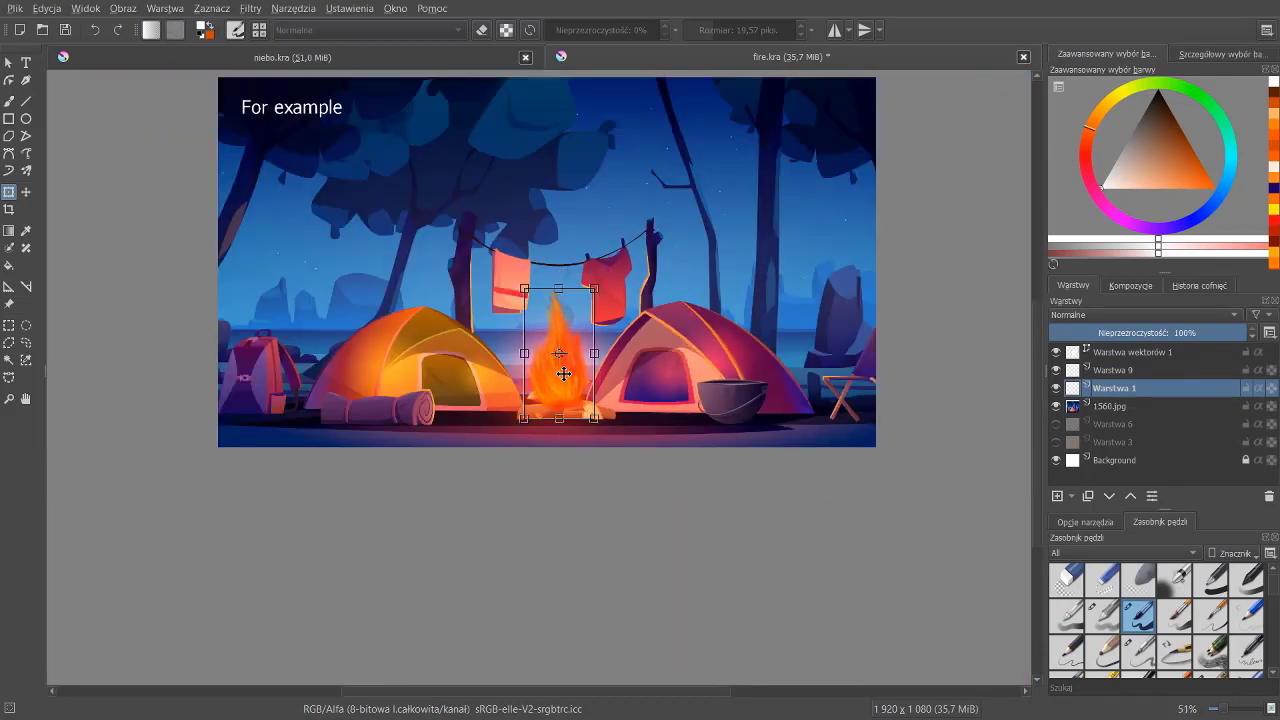
{"action": "left_click_drag", "start_coordinate": [564, 373], "coordinate": [566, 373]}
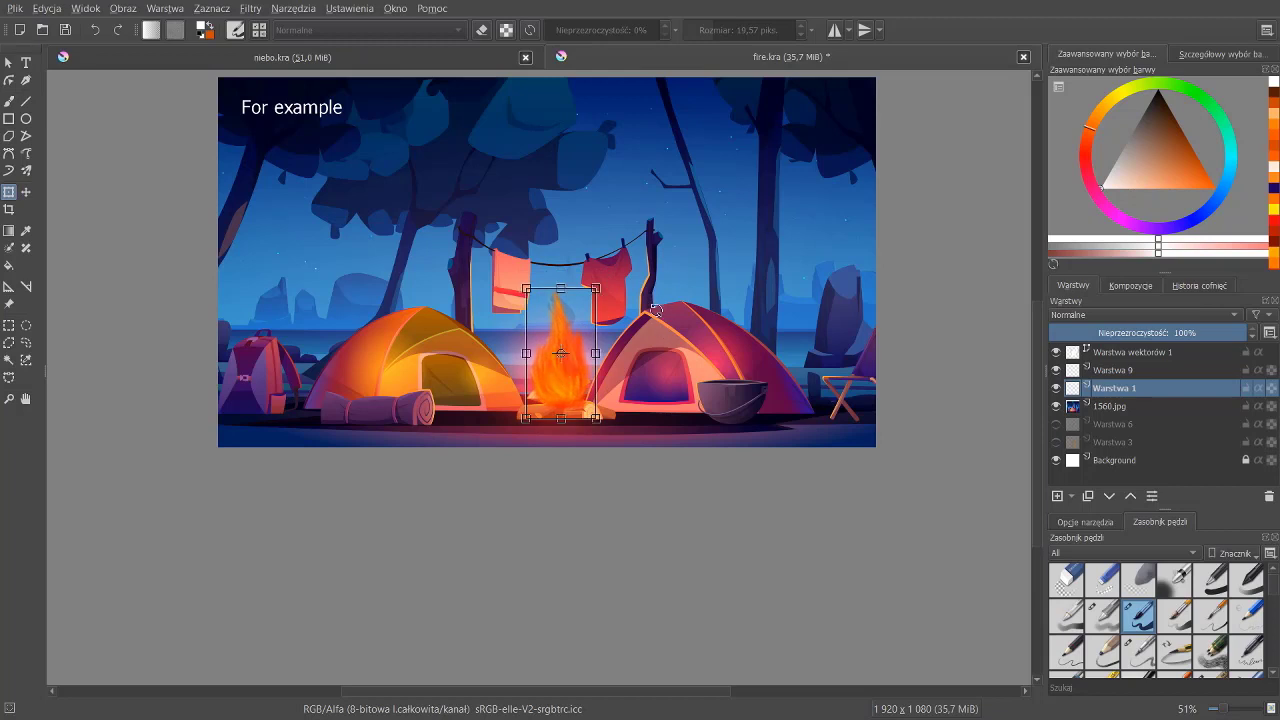
{"action": "key", "text": "Return"}
{"action": "mouse_move", "coordinate": [650, 306]}
{"action": "left_mouse_down"}
{"action": "mouse_move", "coordinate": [688, 341]}
{"action": "mouse_move", "coordinate": [634, 494]}
{"action": "left_mouse_up"}
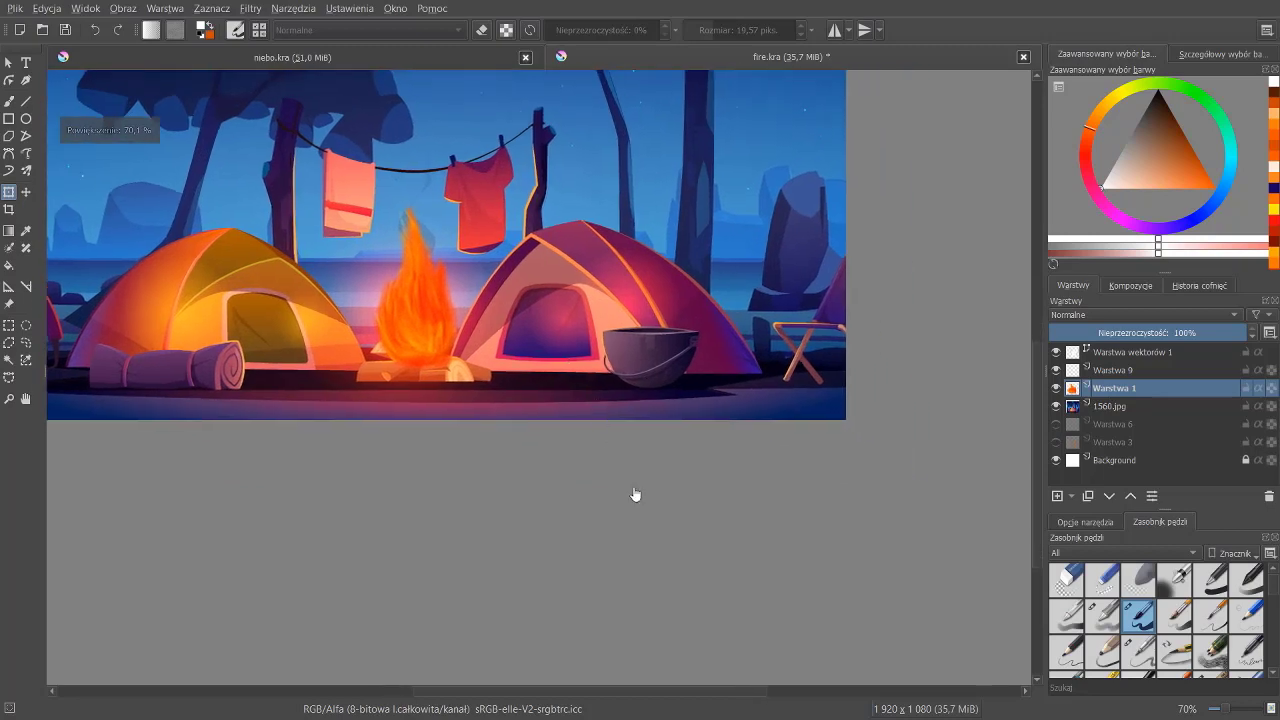
Switch to the Texture Splat brush preset and make it larger
{"action": "mouse_move", "coordinate": [1272, 580]}
{"action": "left_mouse_down"}
{"action": "mouse_move", "coordinate": [1276, 654]}
{"action": "mouse_move", "coordinate": [1277, 637]}
{"action": "left_mouse_up"}
{"action": "left_click", "coordinate": [1243, 664]}
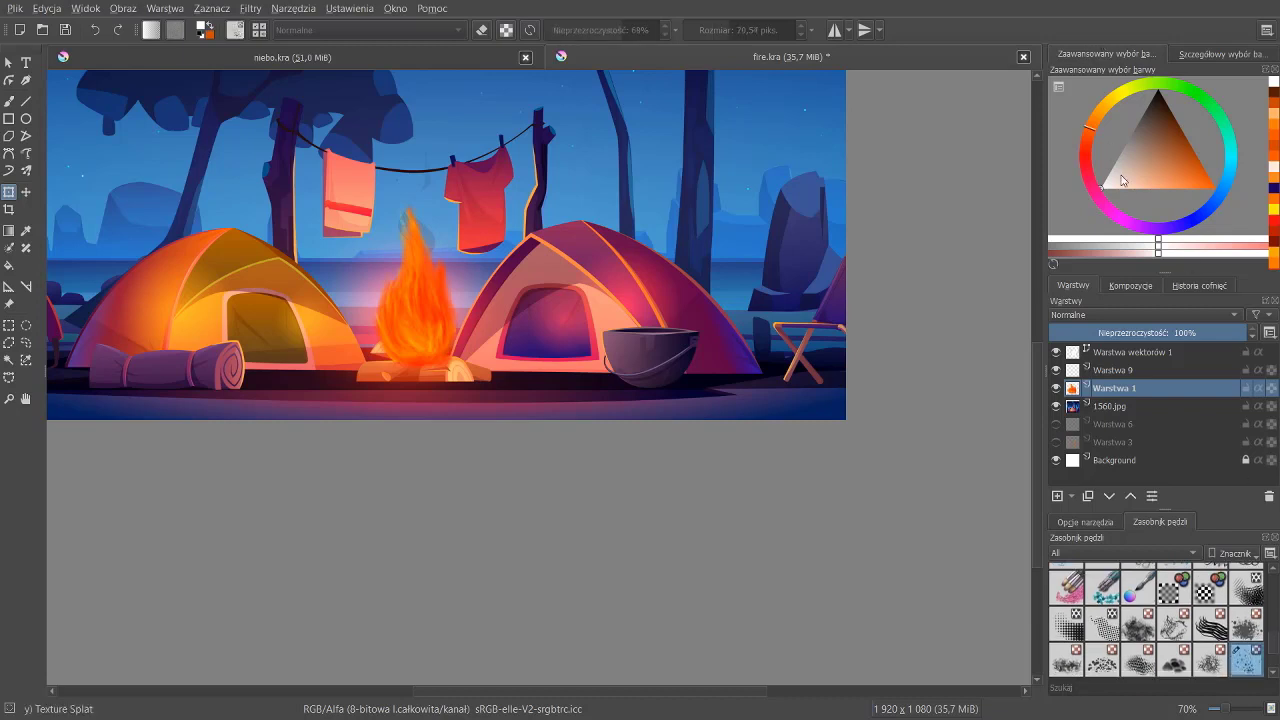
{"action": "left_click", "coordinate": [1078, 196]}
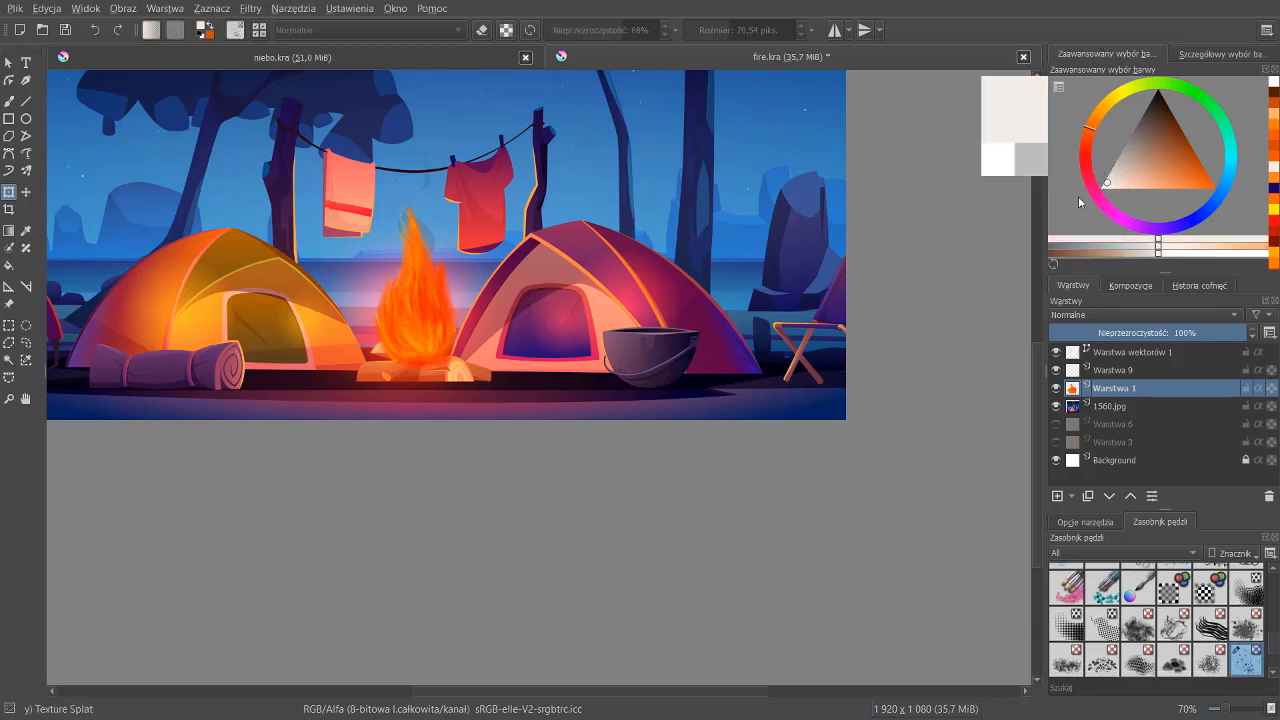
{"action": "key", "text": "b"}
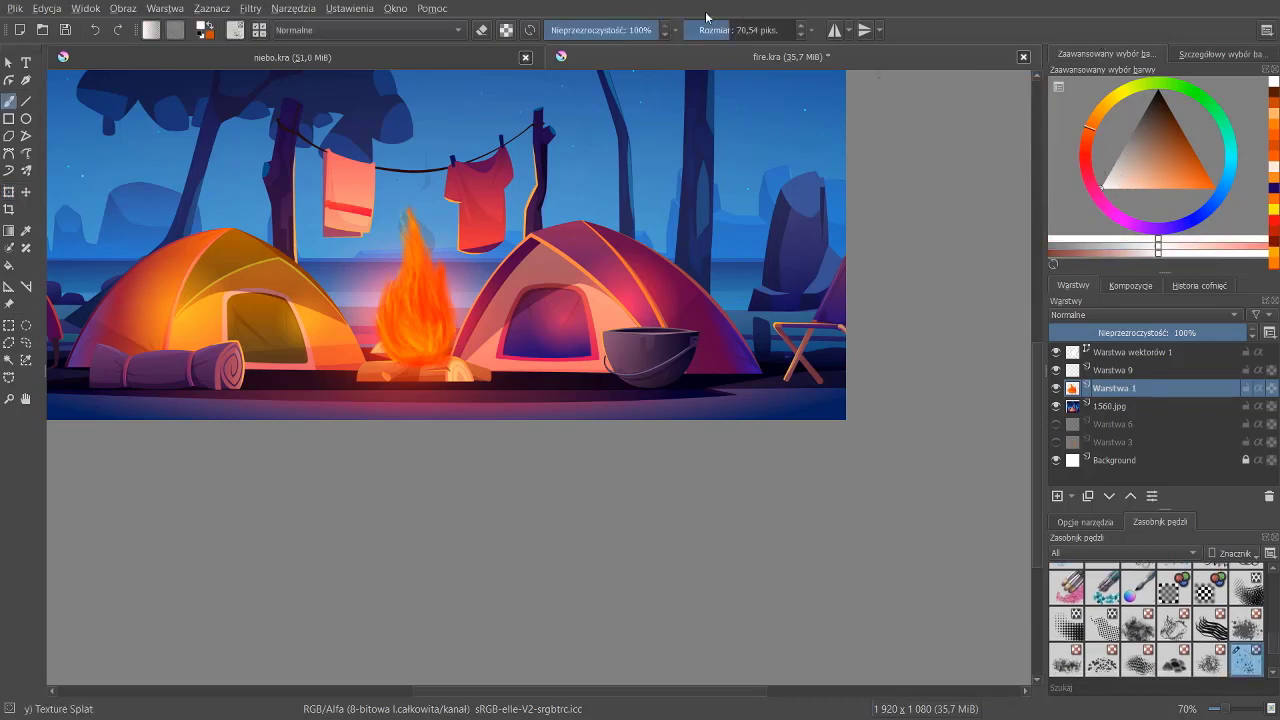
{"action": "left_click", "coordinate": [736, 33]}
Pick a reddish-orange colour and dab ember specks just above the campfire
{"action": "left_click_drag", "start_coordinate": [1170, 167], "coordinate": [1188, 188]}
{"action": "left_click_drag", "start_coordinate": [1090, 130], "coordinate": [1083, 150]}
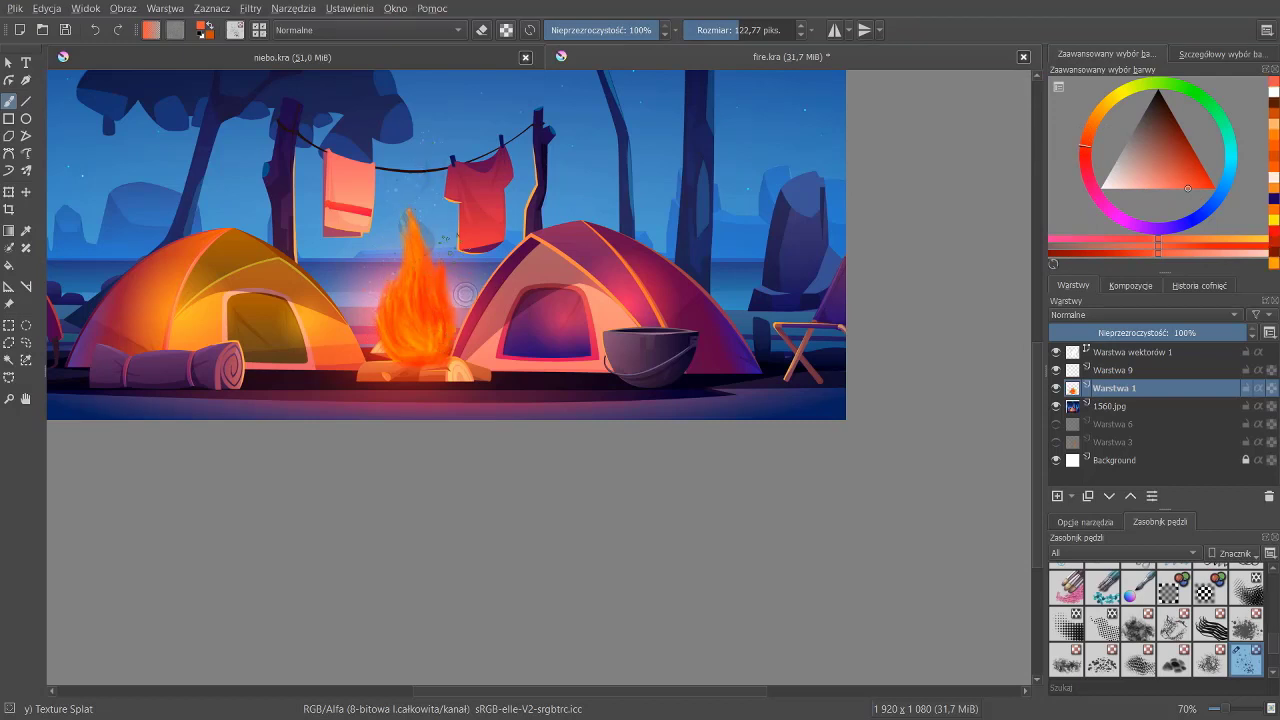
{"action": "left_click", "coordinate": [452, 291]}
{"action": "scroll", "coordinate": [645, 191], "scroll_direction": "down", "scroll_amount": 2}
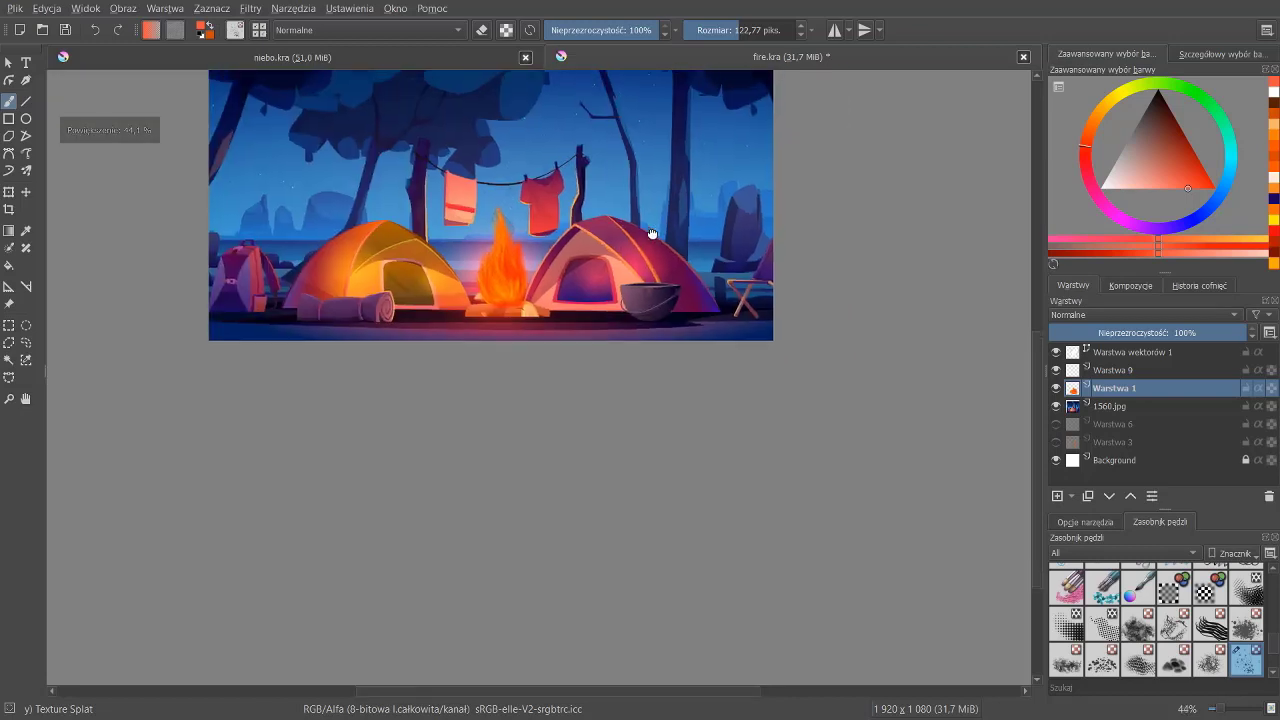
{"action": "scroll", "coordinate": [520, 300], "scroll_direction": "down", "scroll_amount": 1}
{"action": "scroll", "coordinate": [550, 255], "scroll_direction": "up", "scroll_amount": 3}
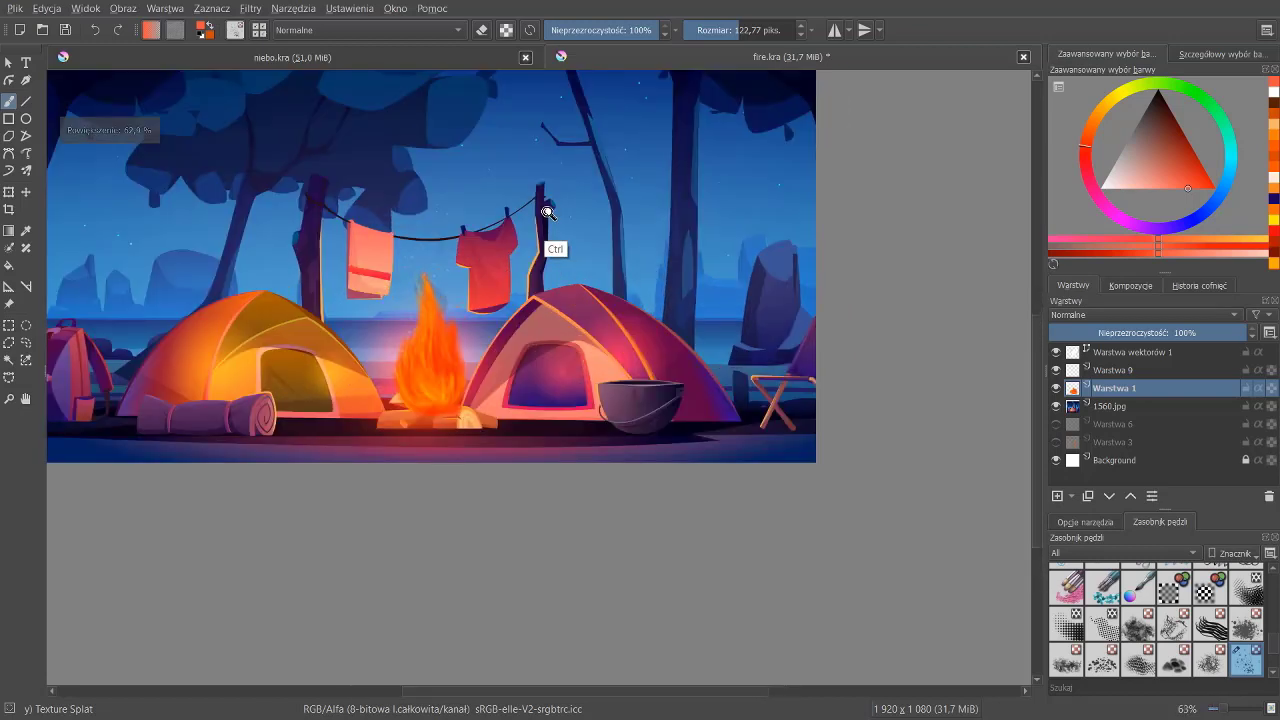
{"action": "scroll", "coordinate": [750, 374], "scroll_direction": "down", "scroll_amount": 1}
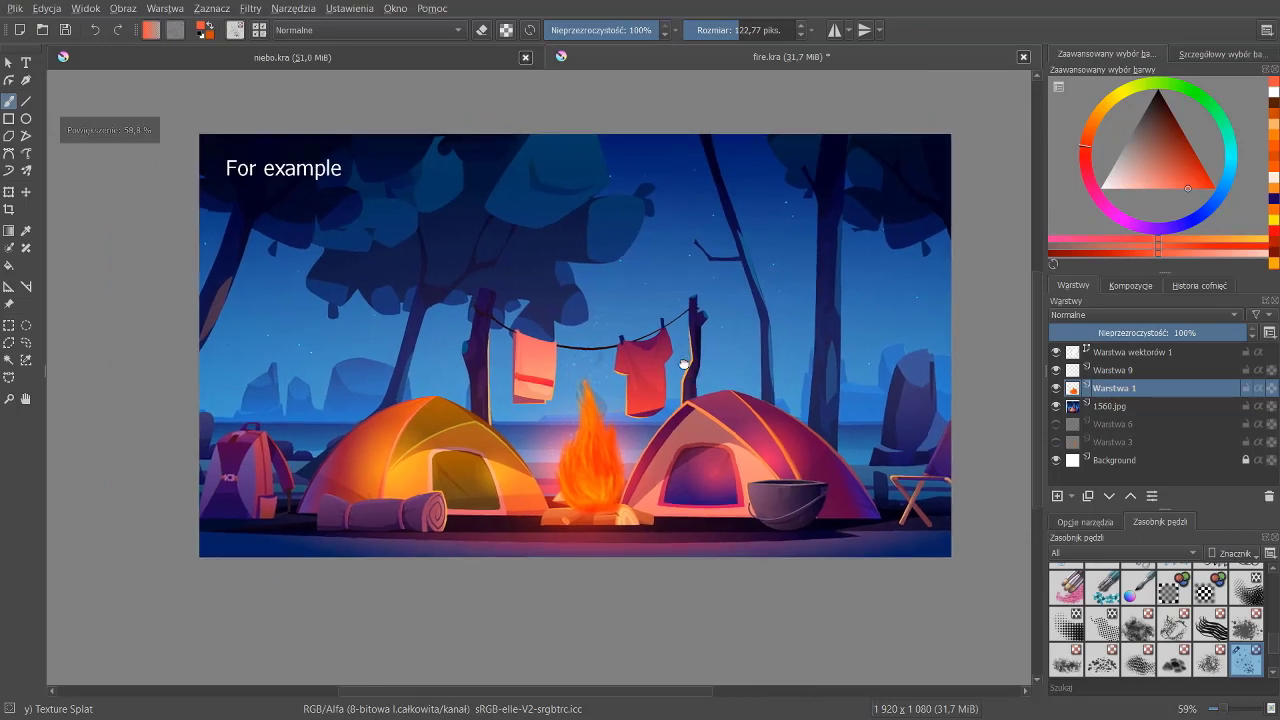
{"action": "scroll", "coordinate": [612, 410], "scroll_direction": "up", "scroll_amount": 1}
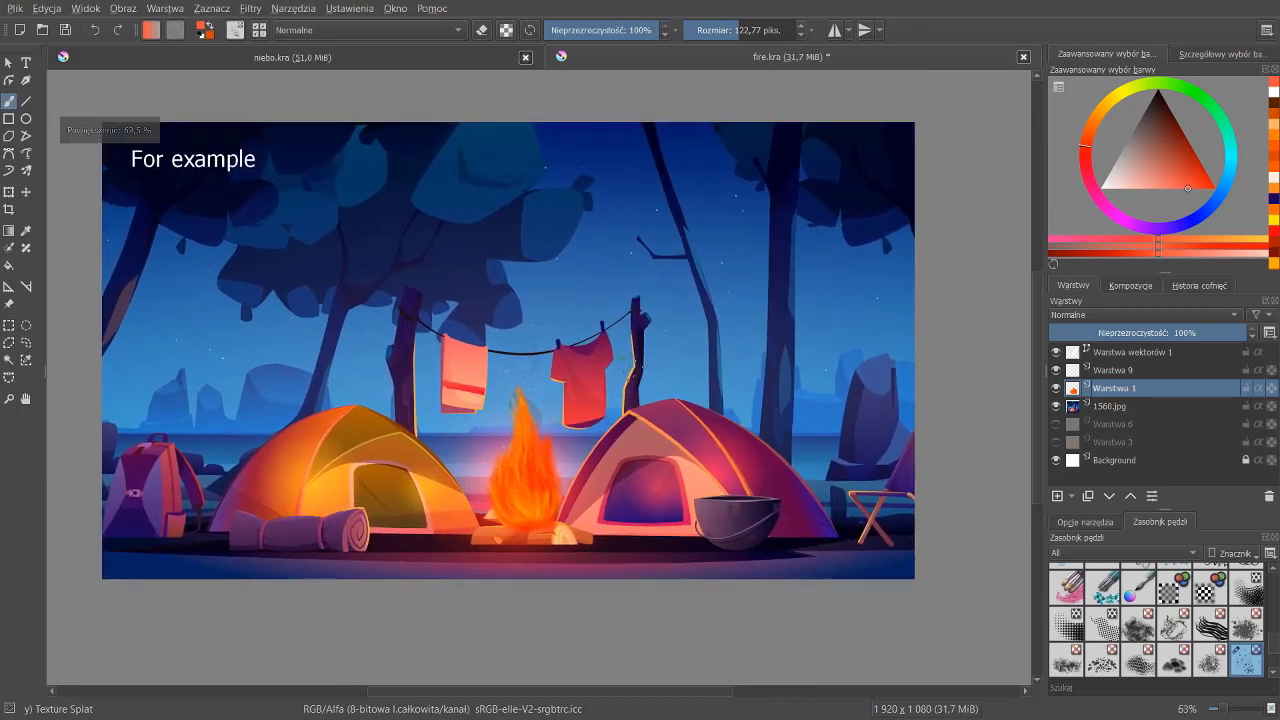